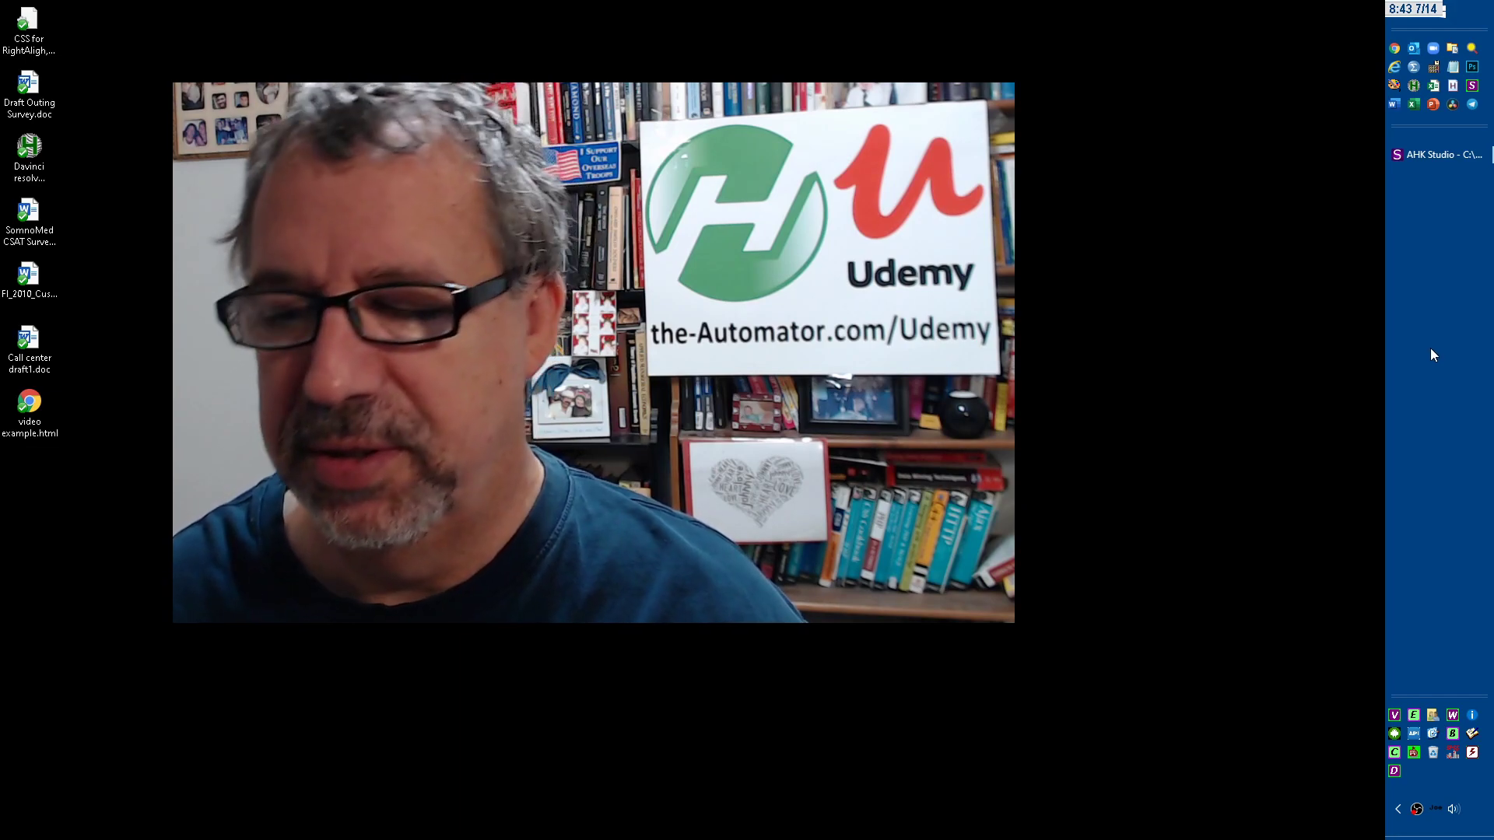
Move the taskbar to the bottom edge, then dock it back on the right edge of the screen.
left_click_drag(1425, 281, 874, 623)
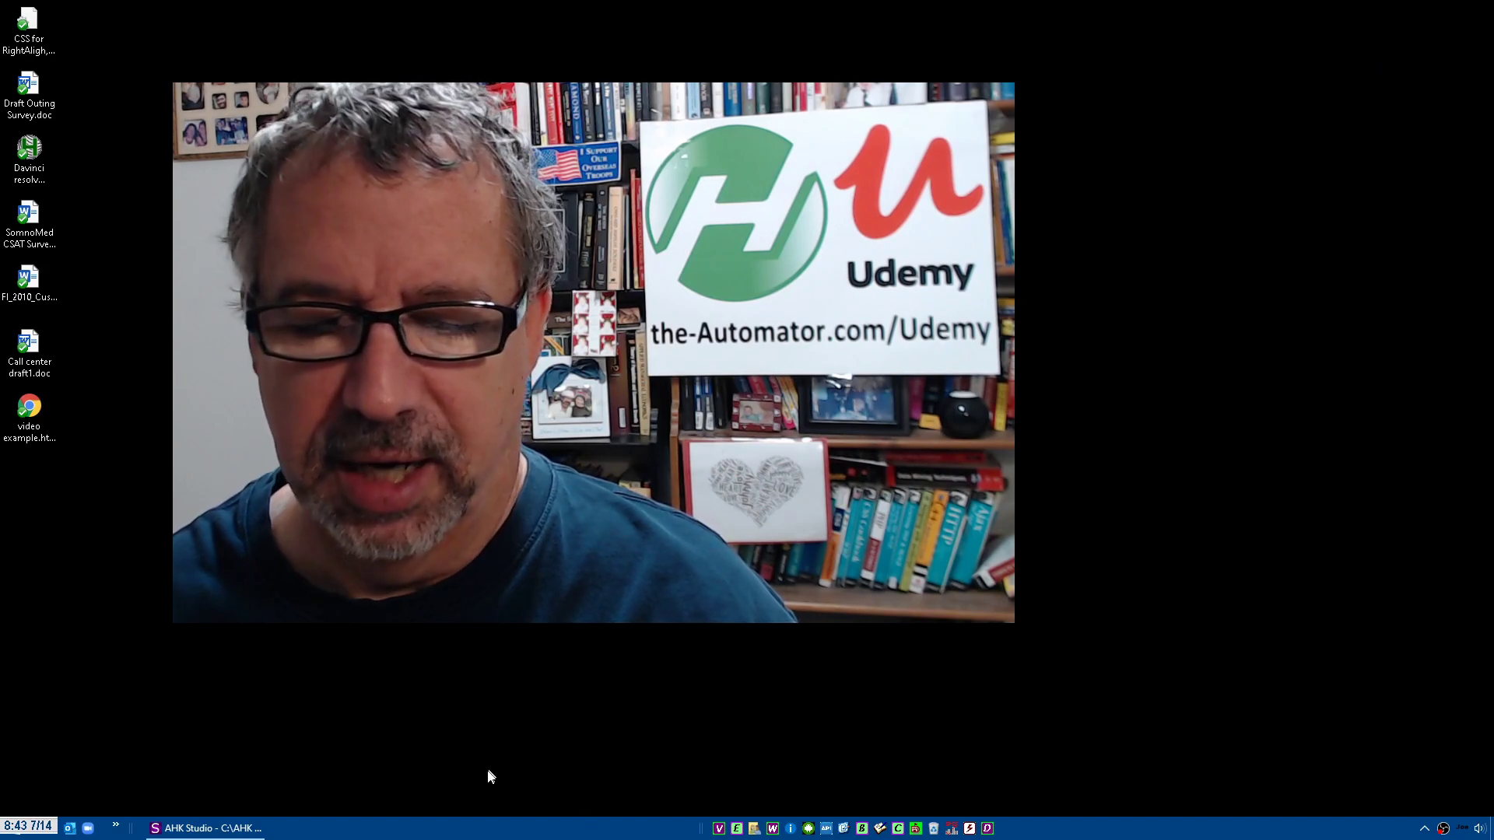
right_click(437, 832)
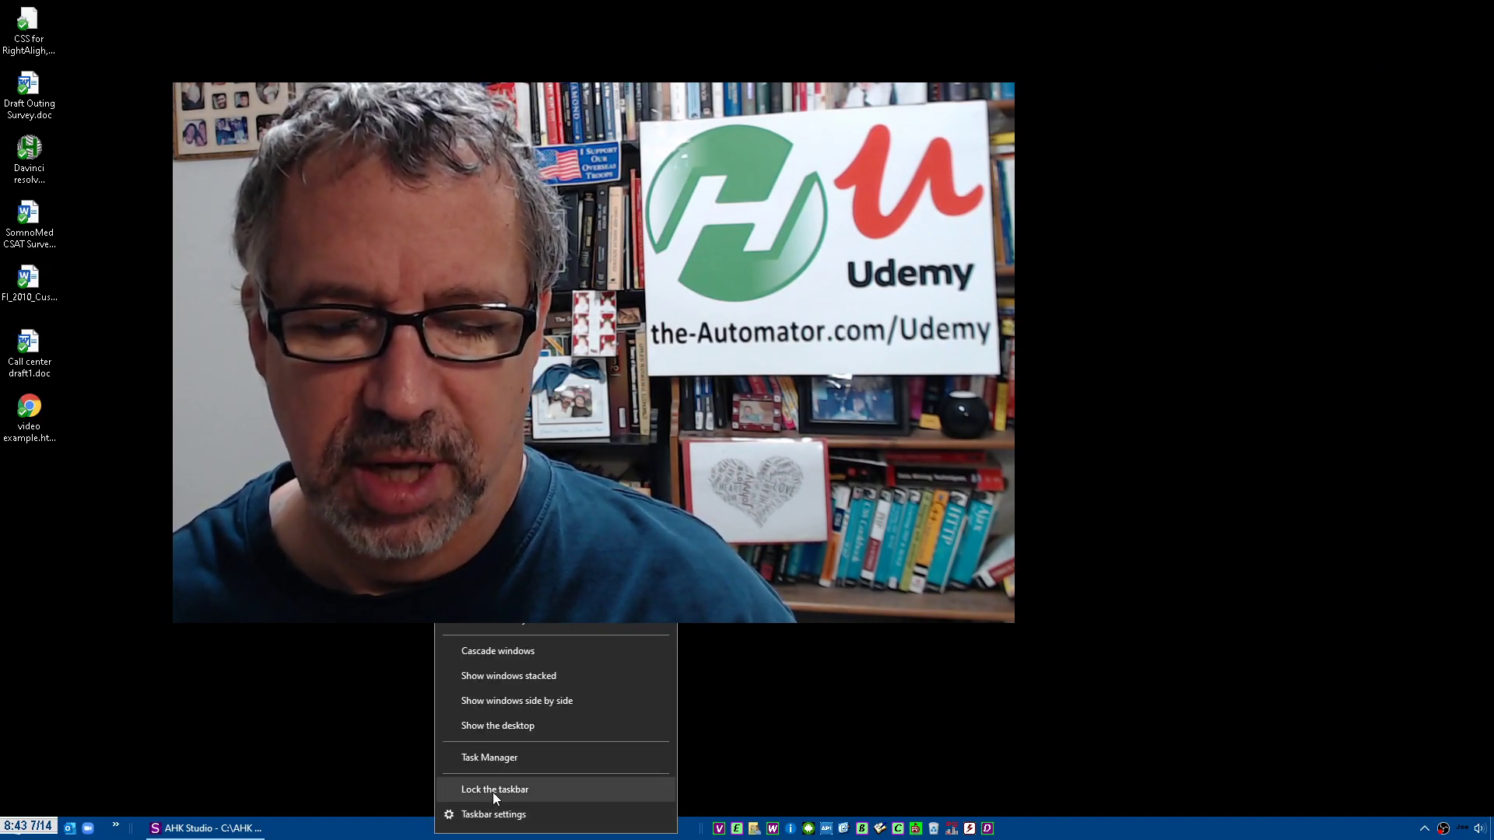
left_click(376, 826)
left_click_drag(383, 836, 1110, 459)
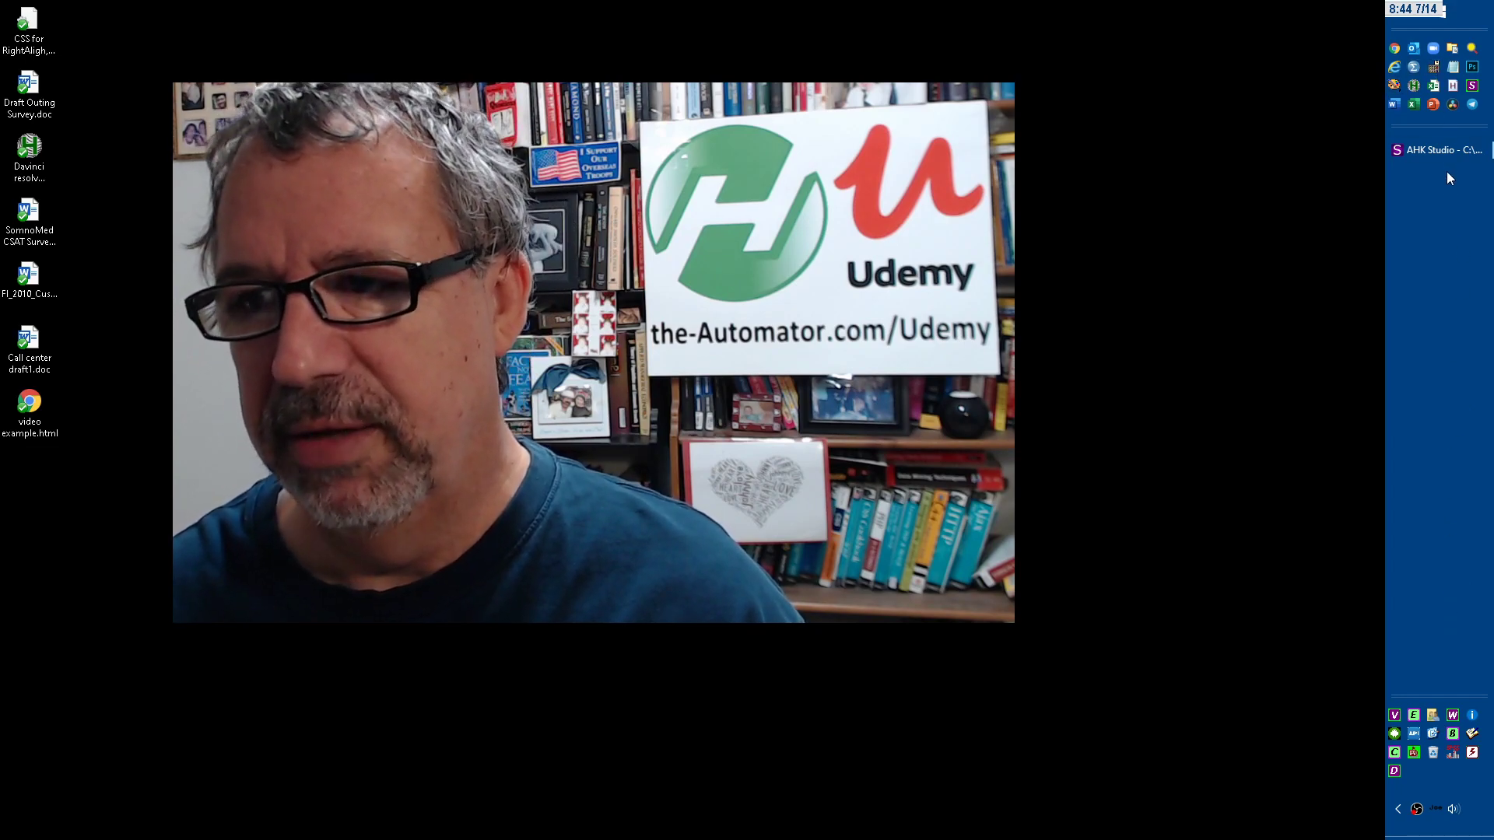
right_click(1447, 205)
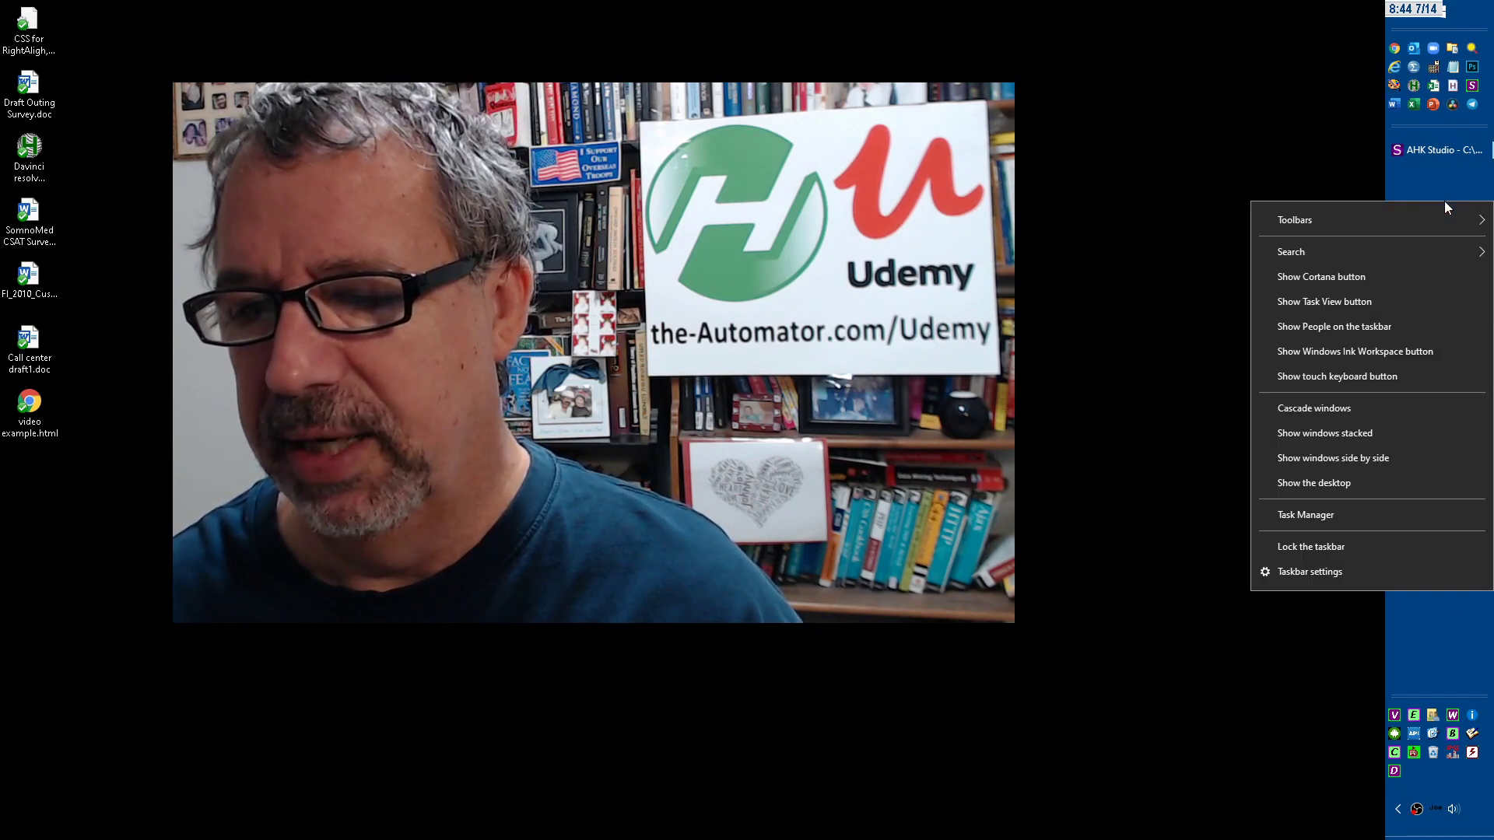
left_click(1326, 570)
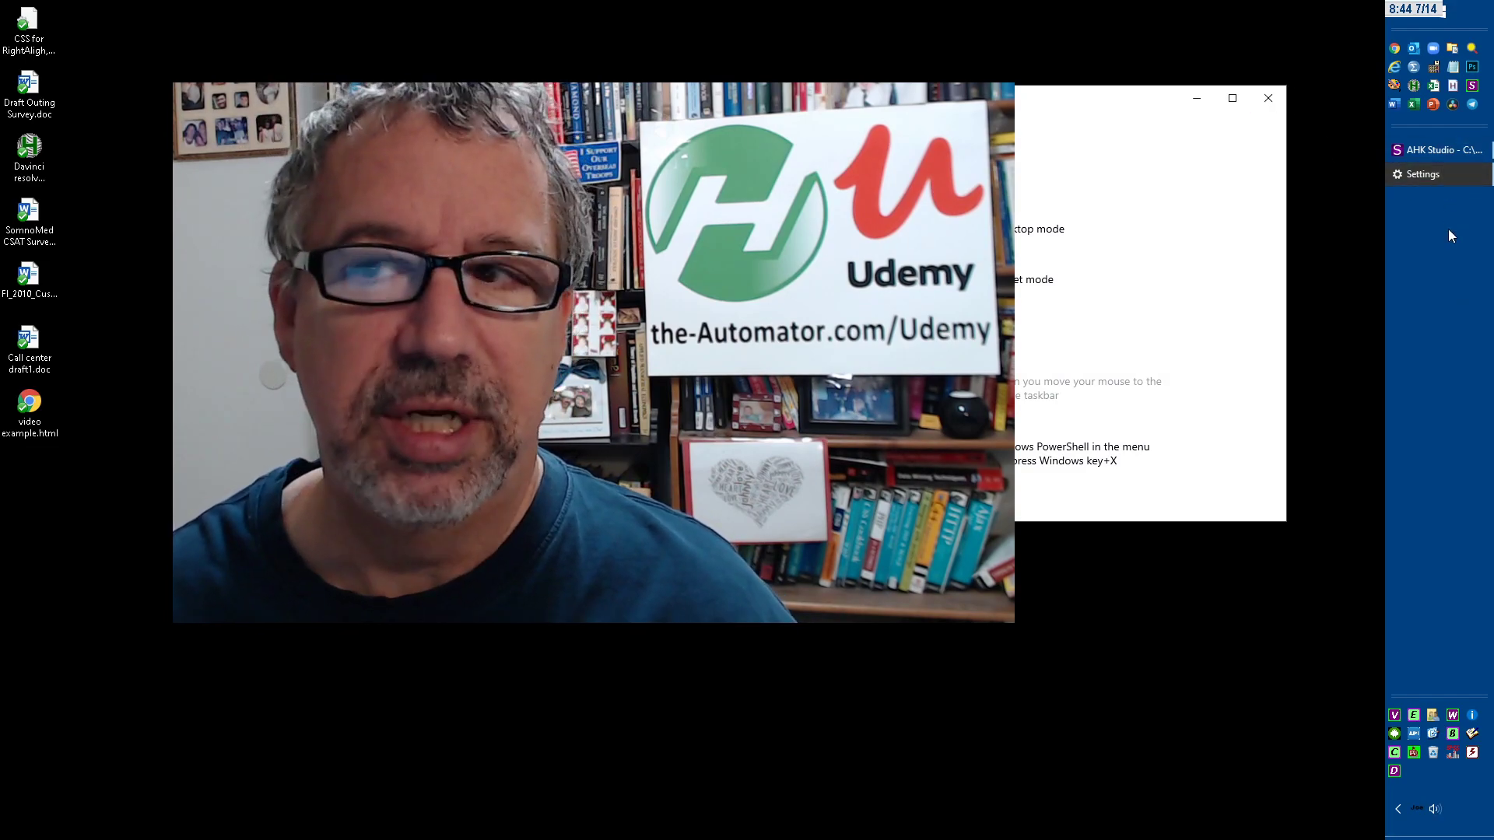
left_click(1268, 98)
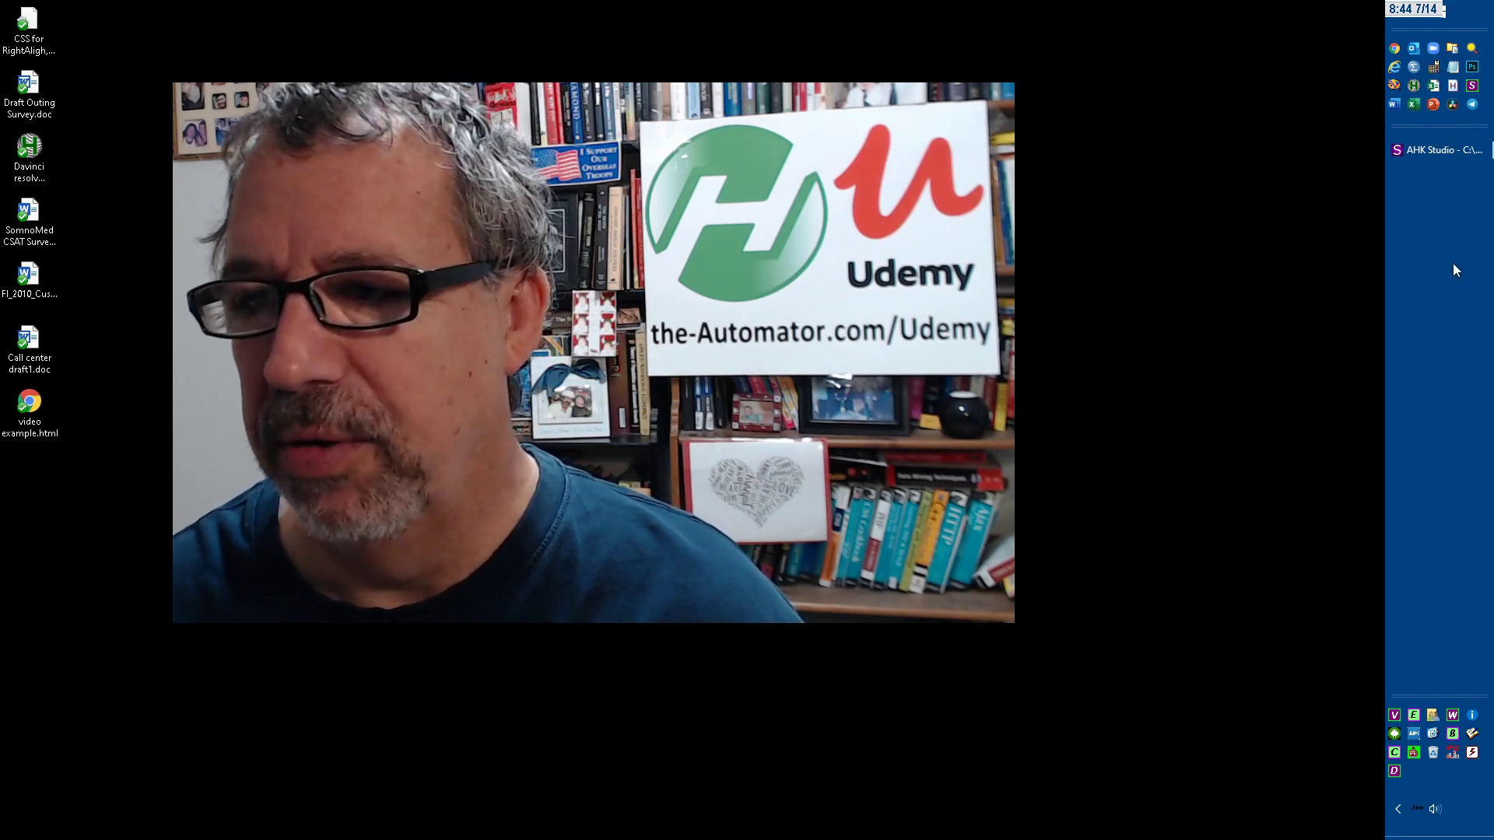
Remove the Kraken Launcher toolbar from the taskbar.
right_click(1451, 266)
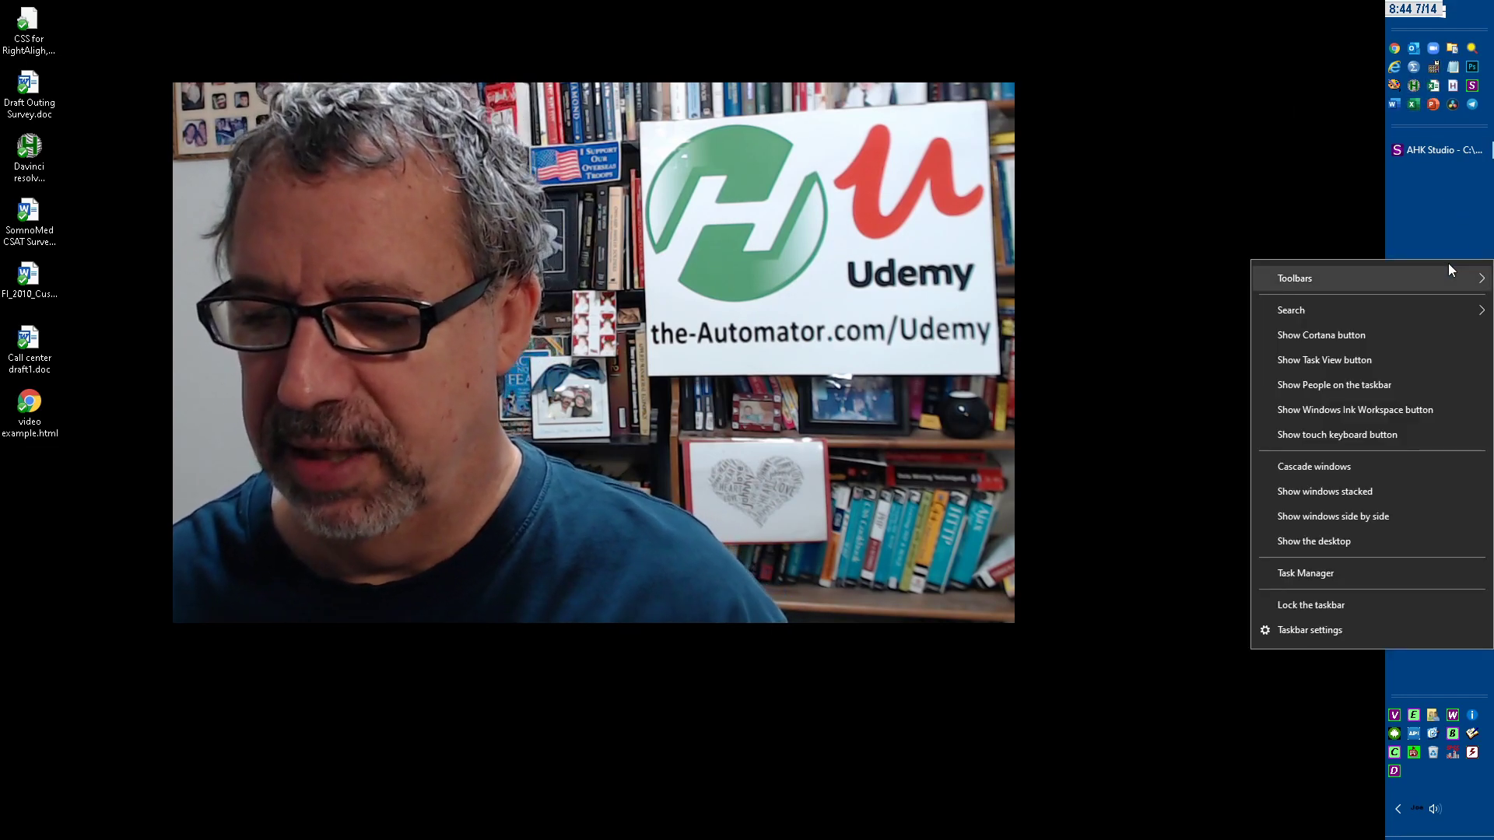
mouse_move(1430, 276)
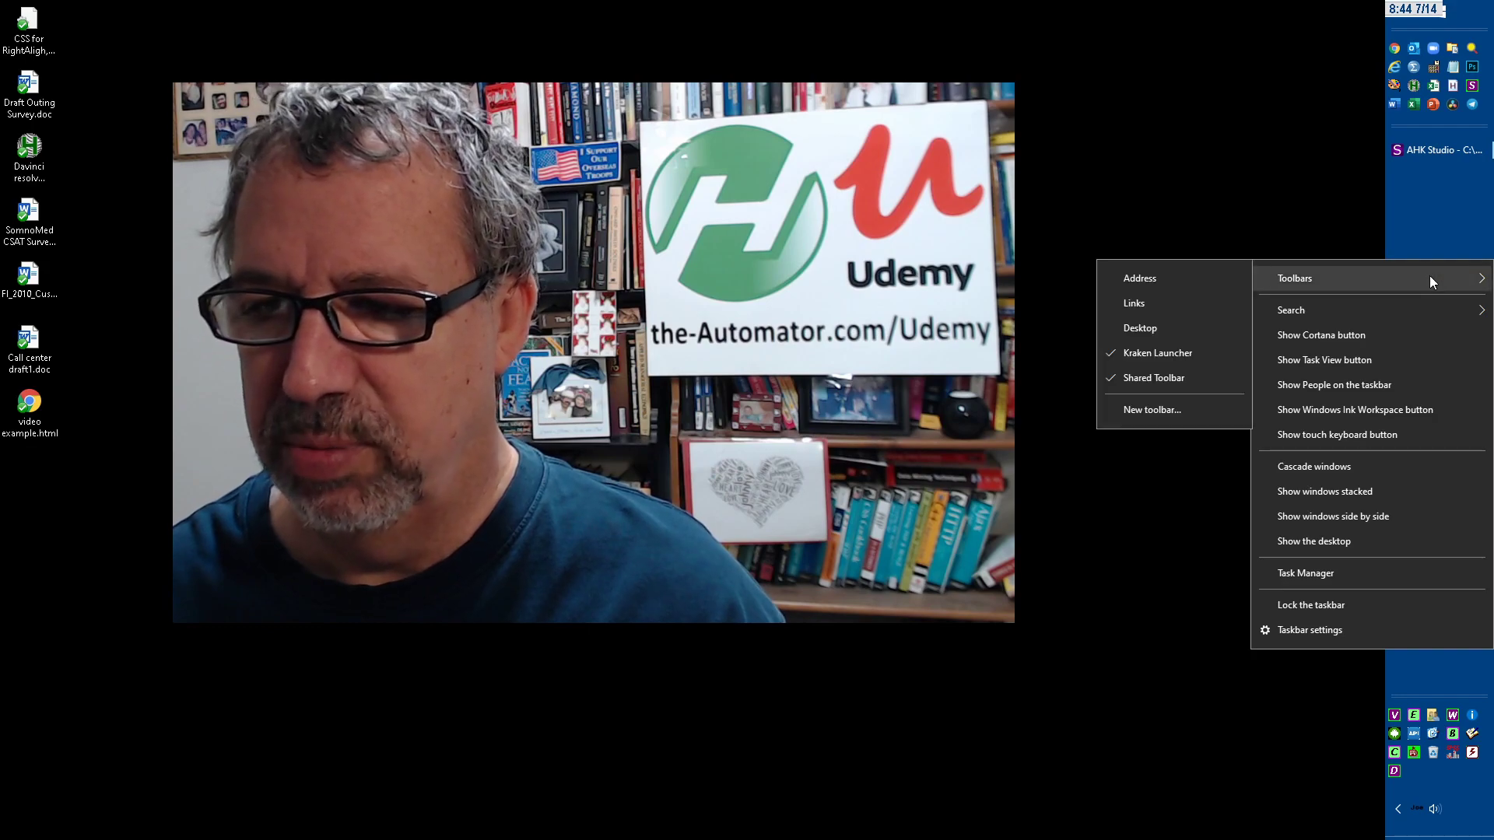
left_click(1164, 354)
Remove the Shared Toolbar from the taskbar and close the Start menu.
right_click(1455, 232)
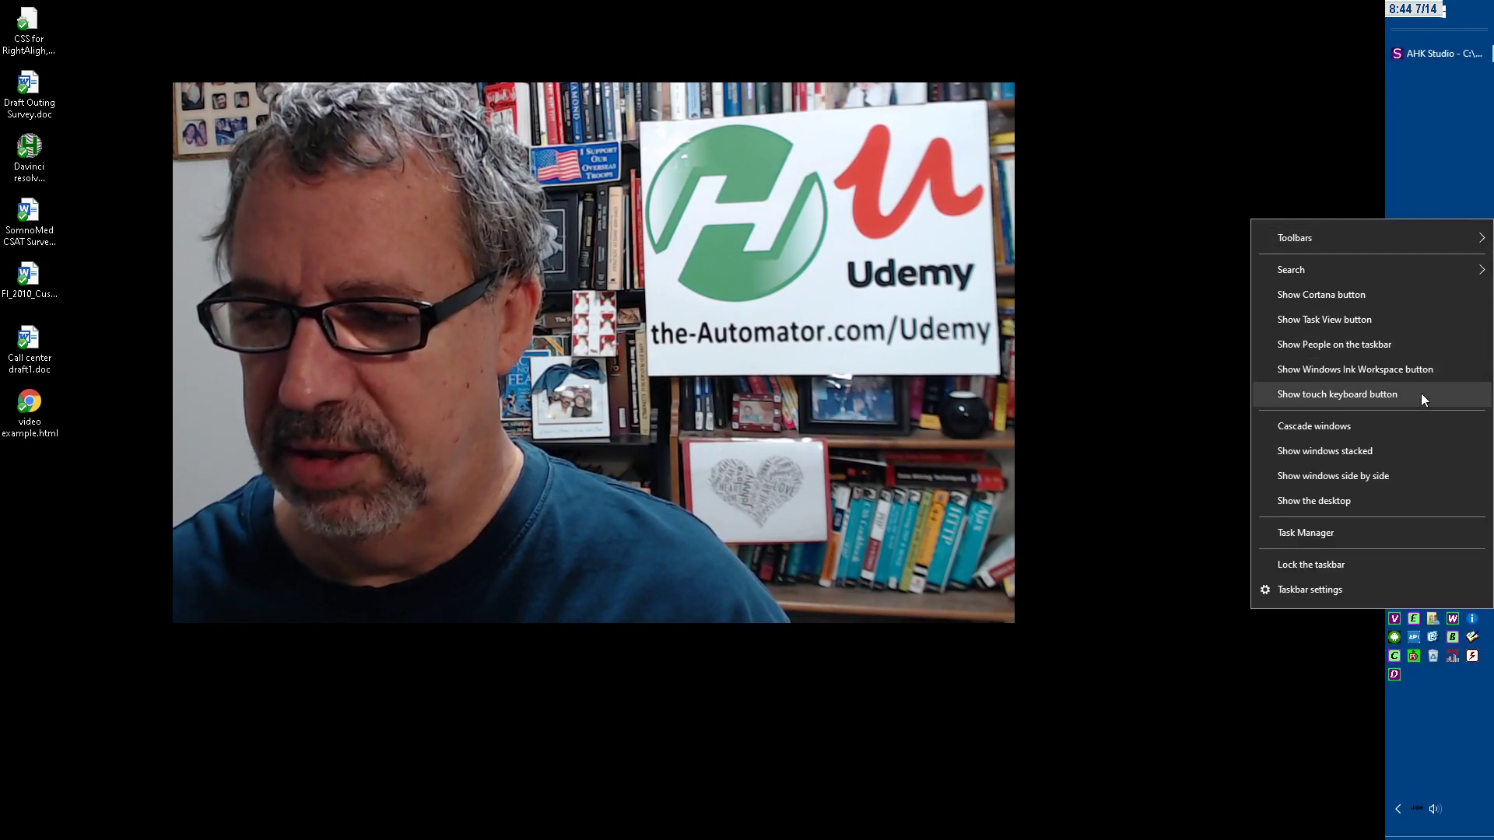
mouse_move(1380, 243)
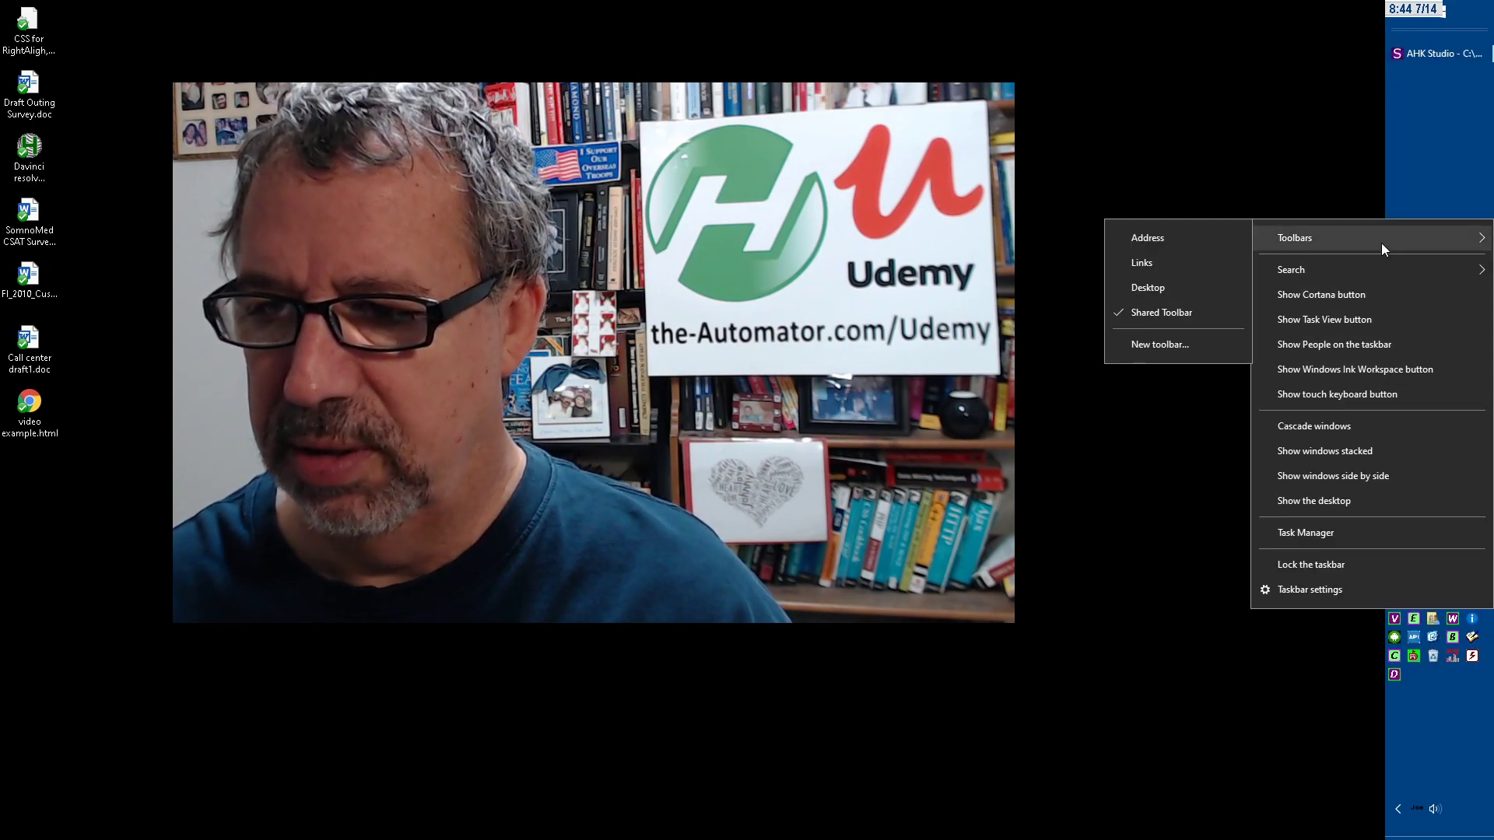
left_click(1174, 311)
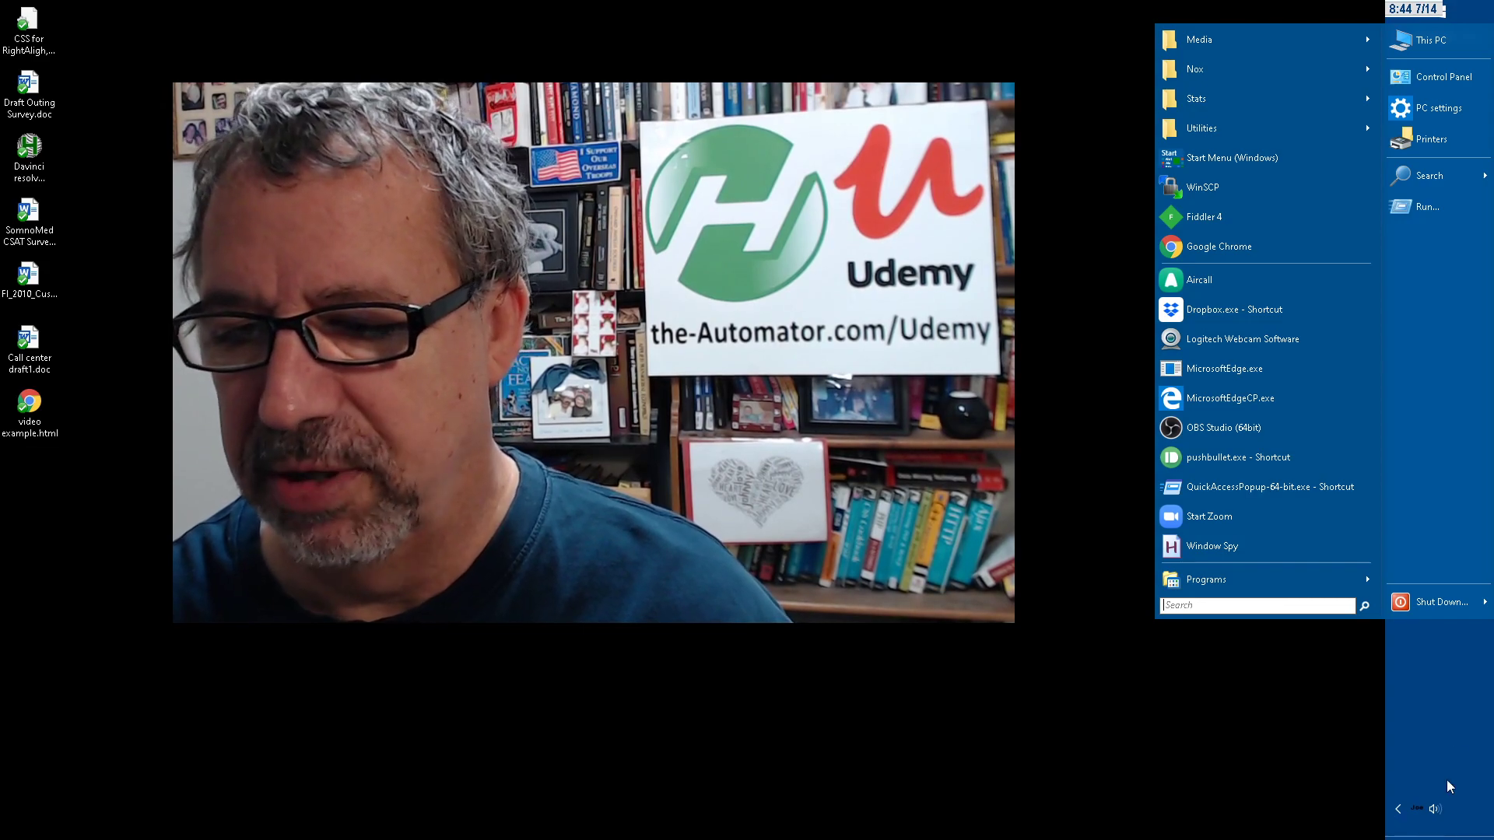
left_click(1455, 744)
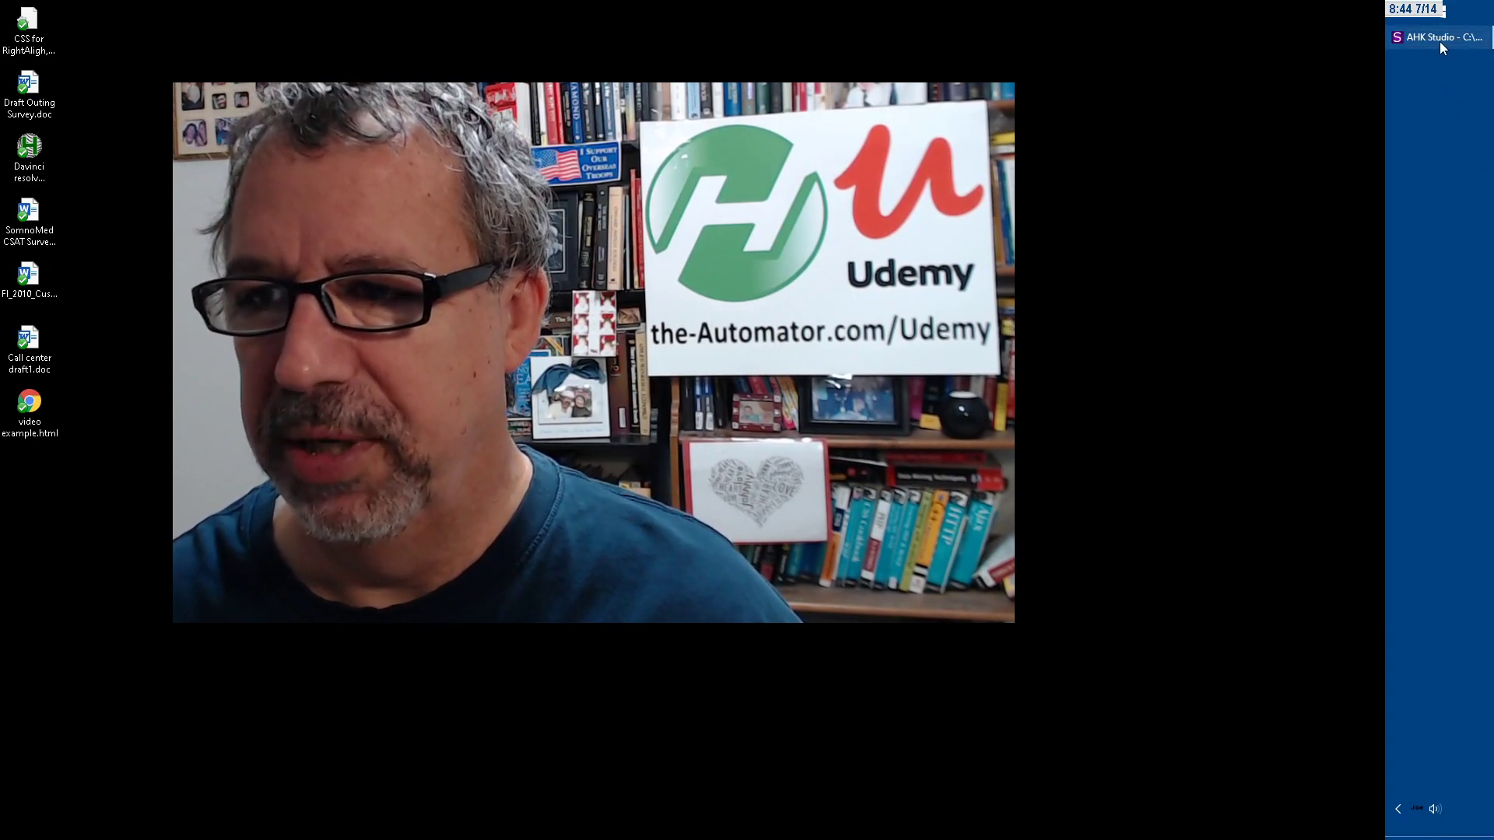
Create a new taskbar toolbar from the Shared Toolbar folder inside Menus.
right_click(1452, 253)
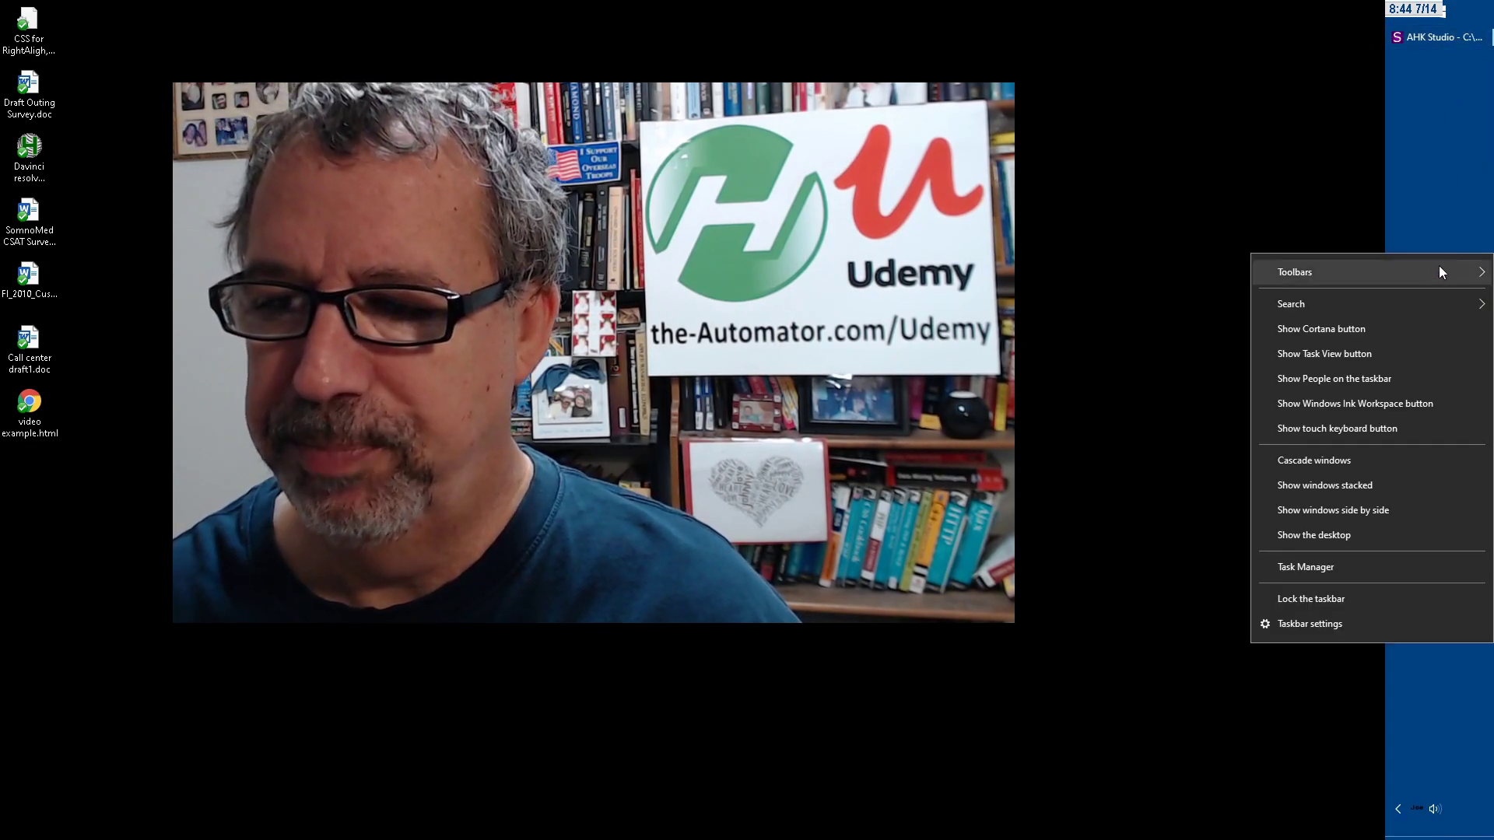
mouse_move(1430, 270)
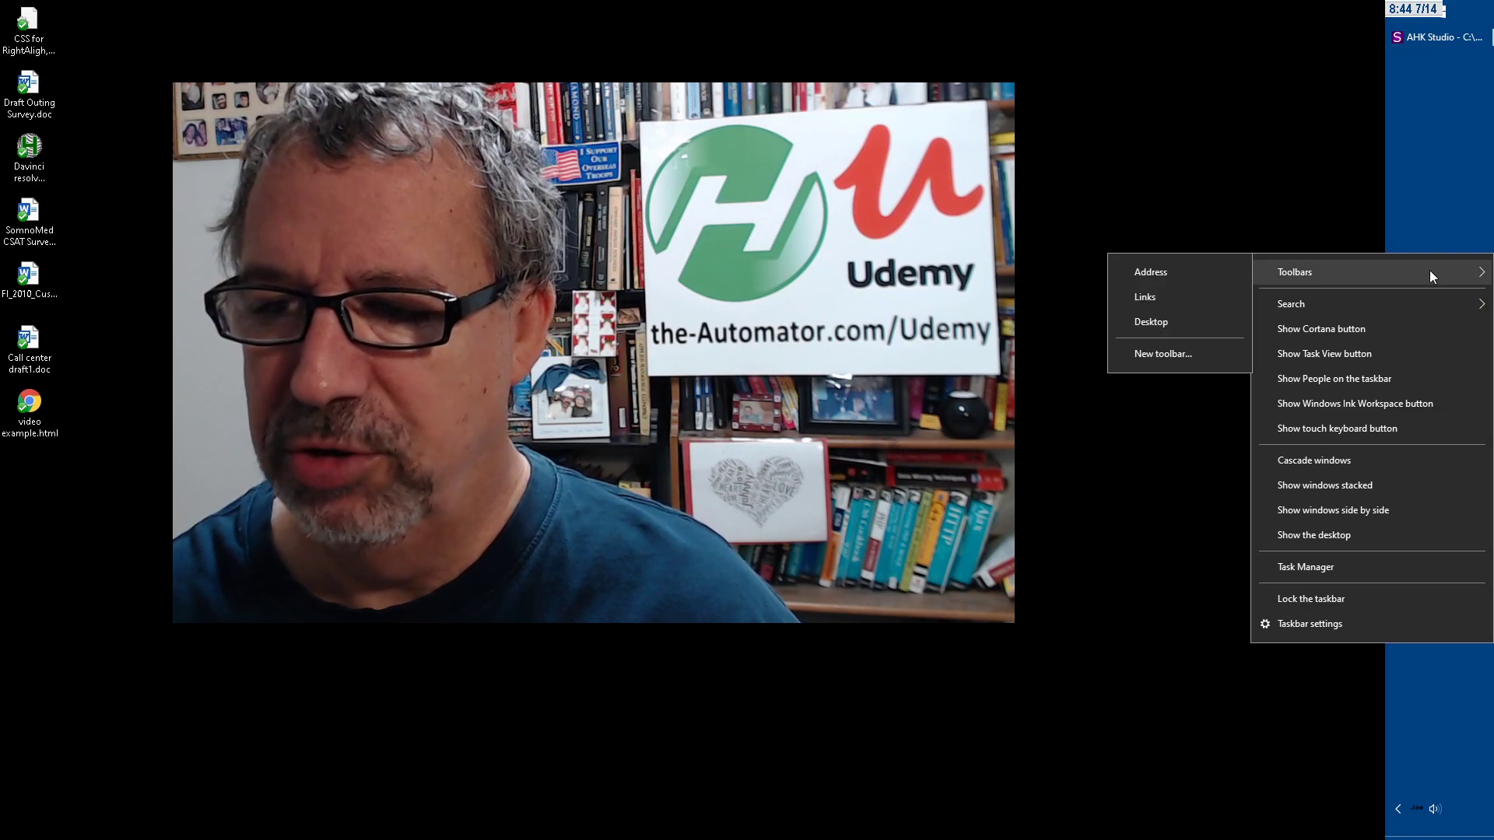
left_click(1207, 352)
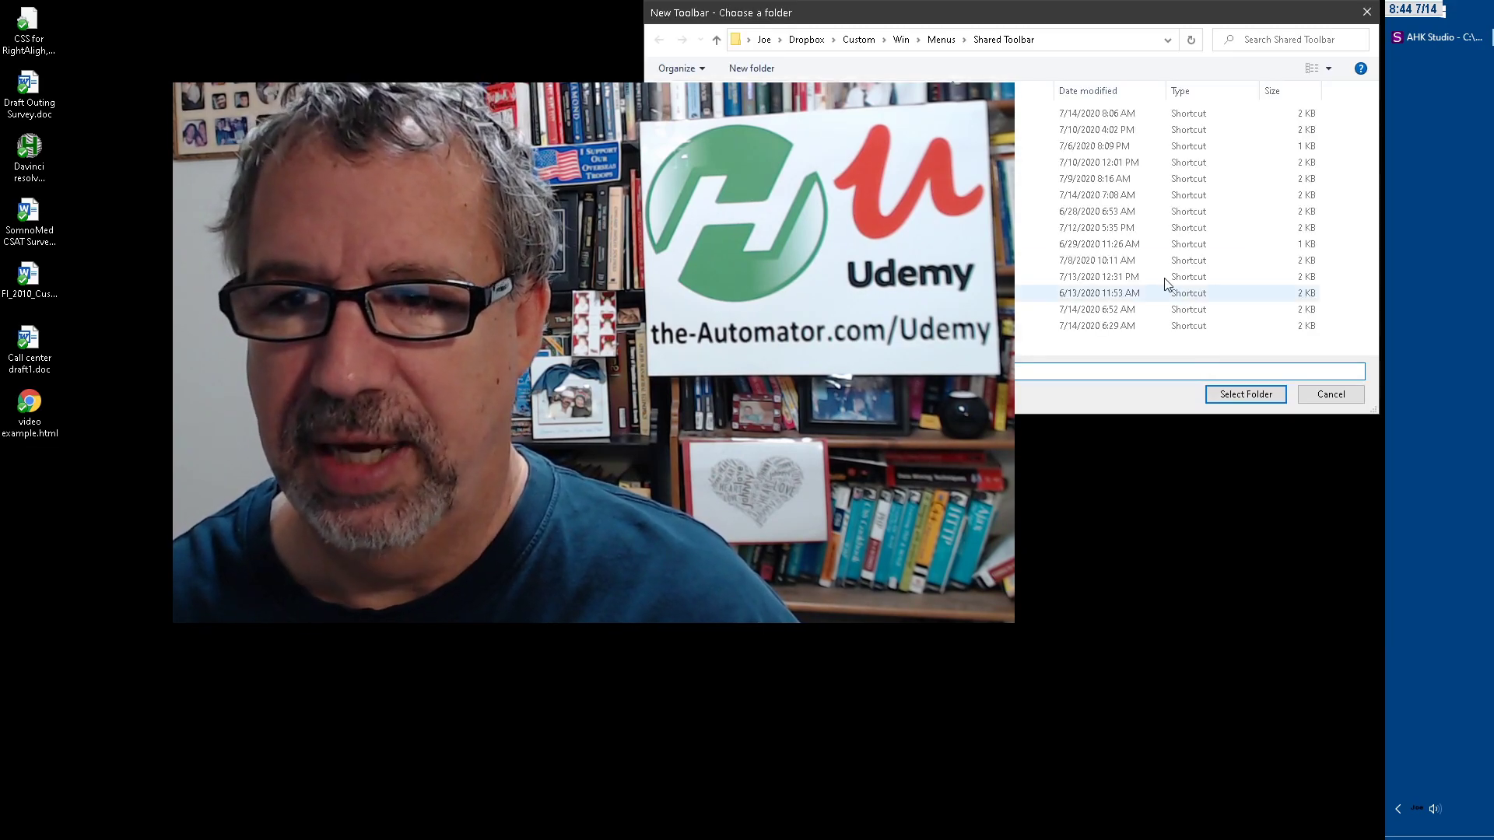
left_click(942, 39)
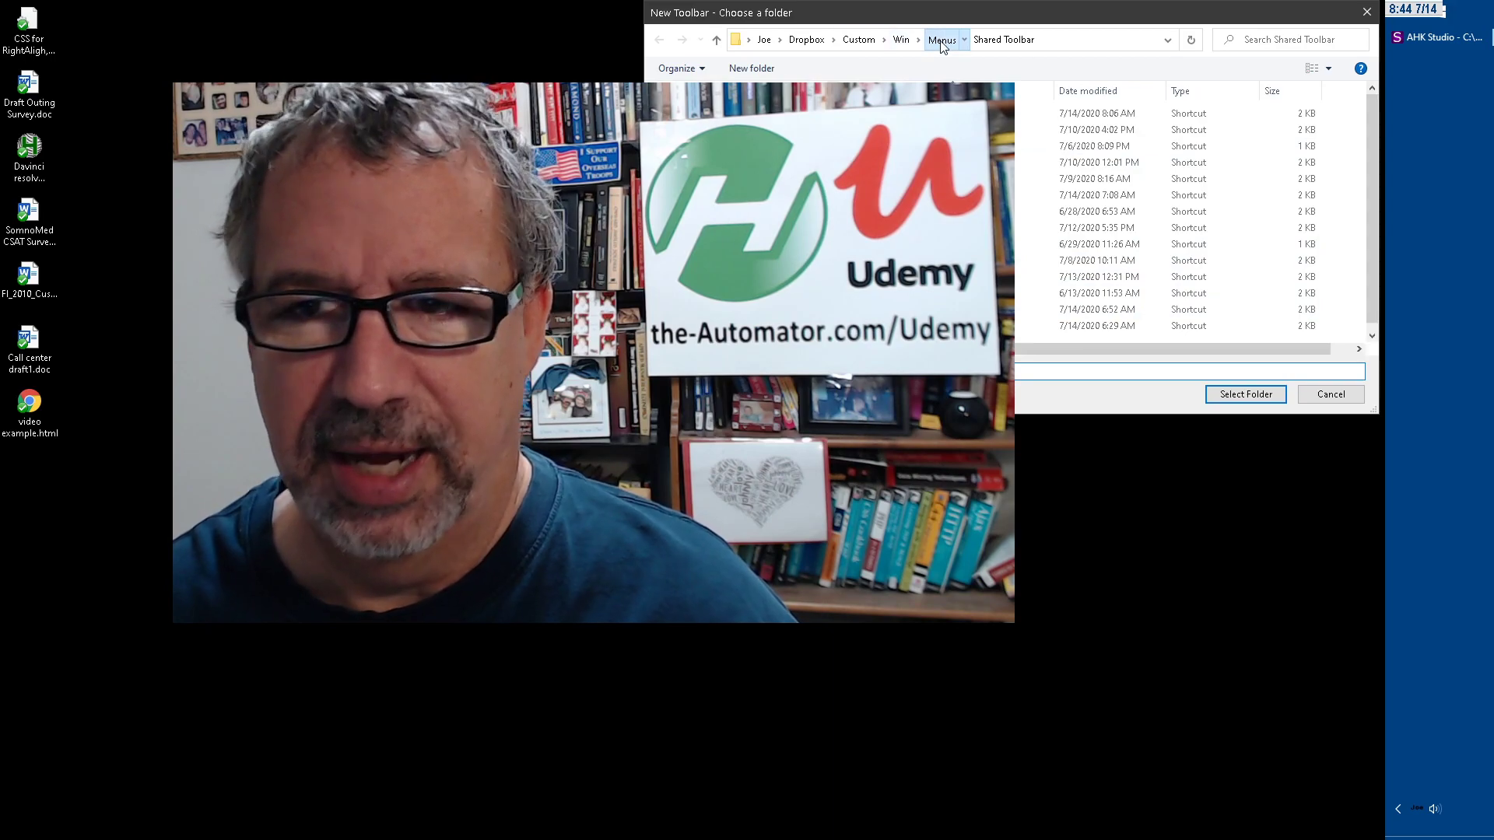
scroll(1019, 132, "down", 1)
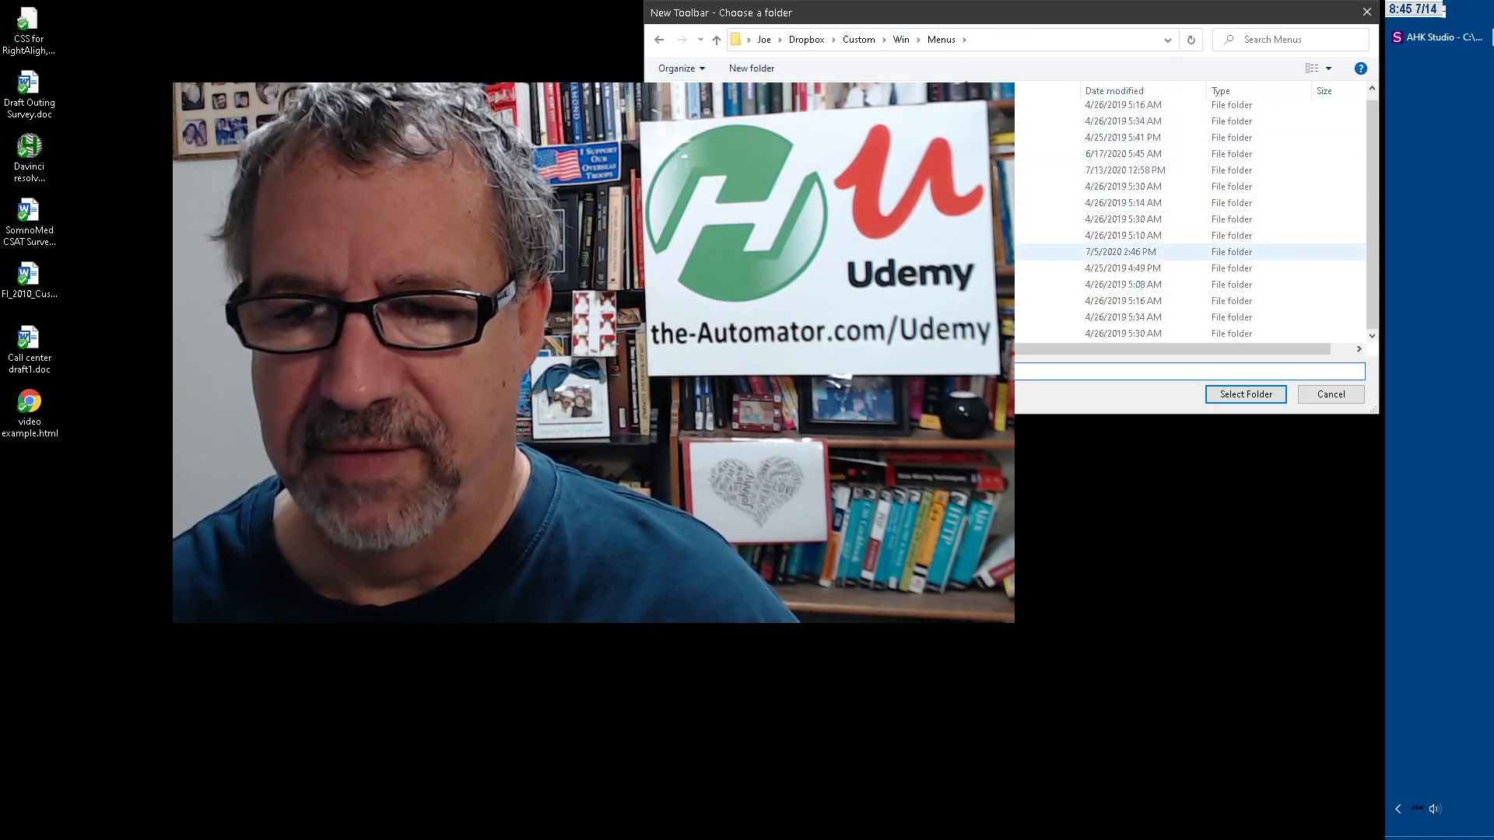
left_click(1011, 251)
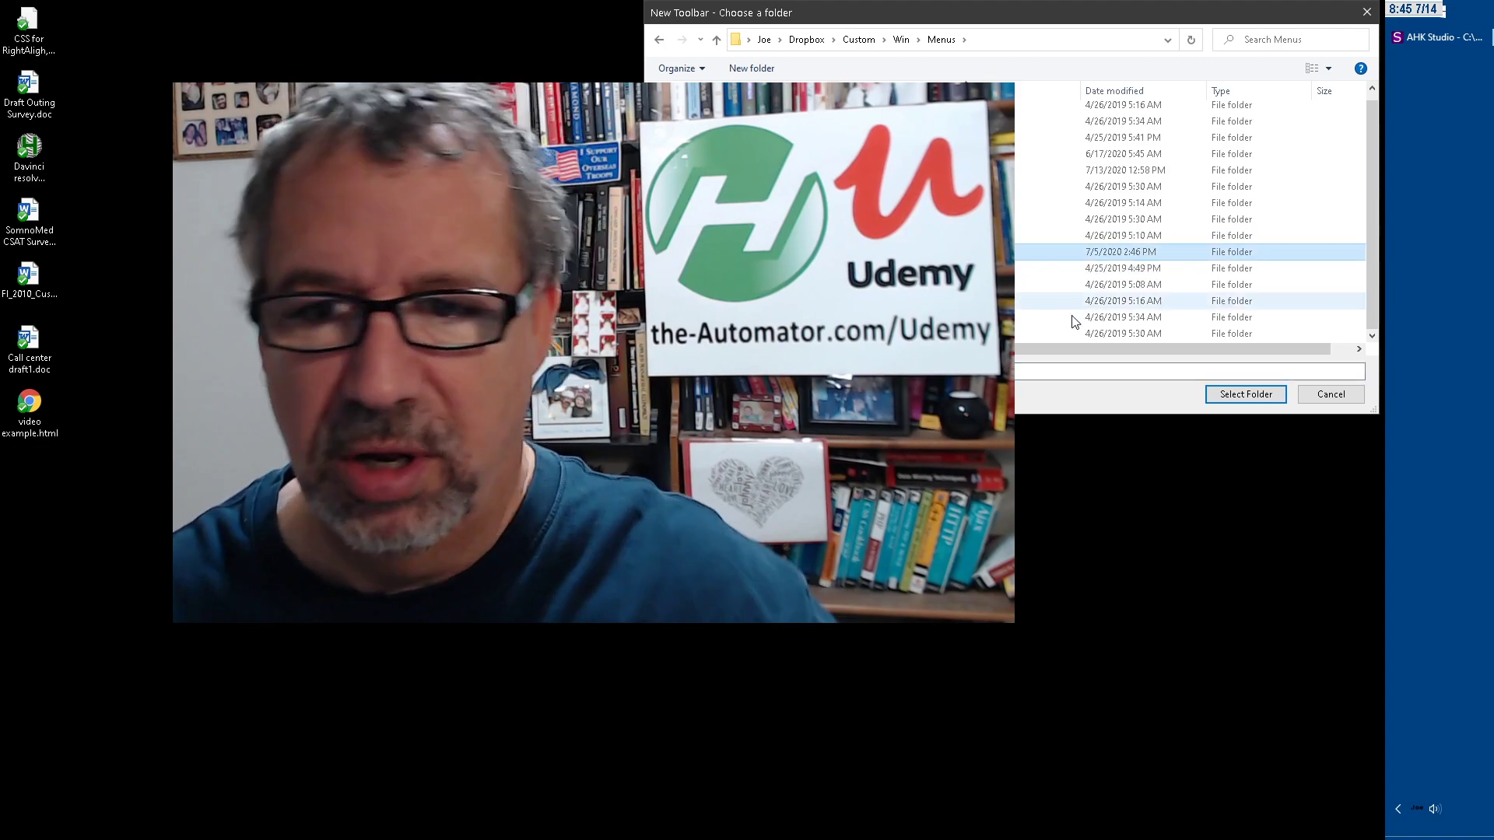
left_click(1231, 395)
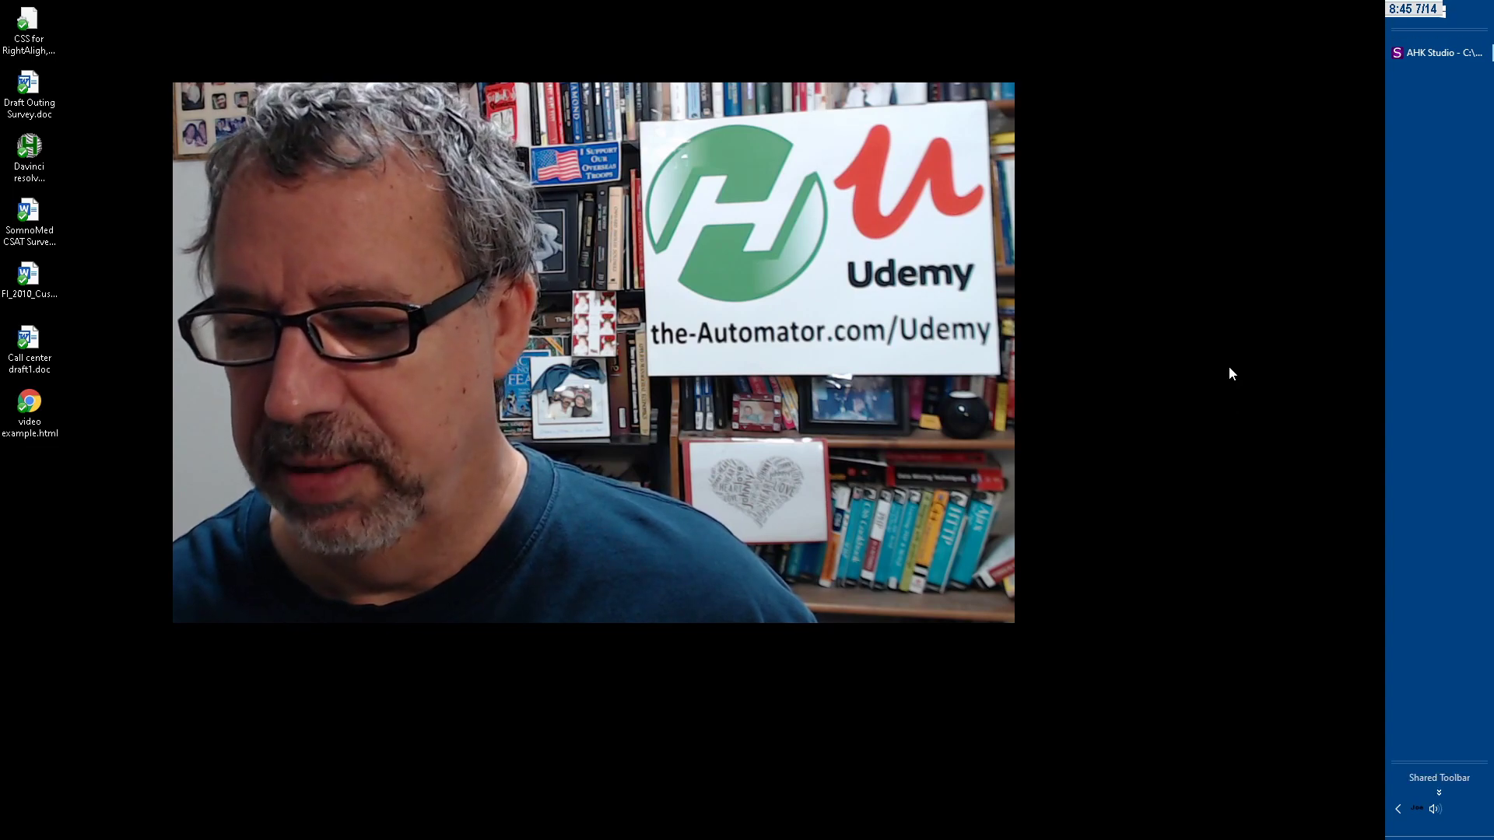
Enlarge the Shared Toolbar to reveal its shortcuts and switch it to small icons.
left_click_drag(1436, 766, 1446, 596)
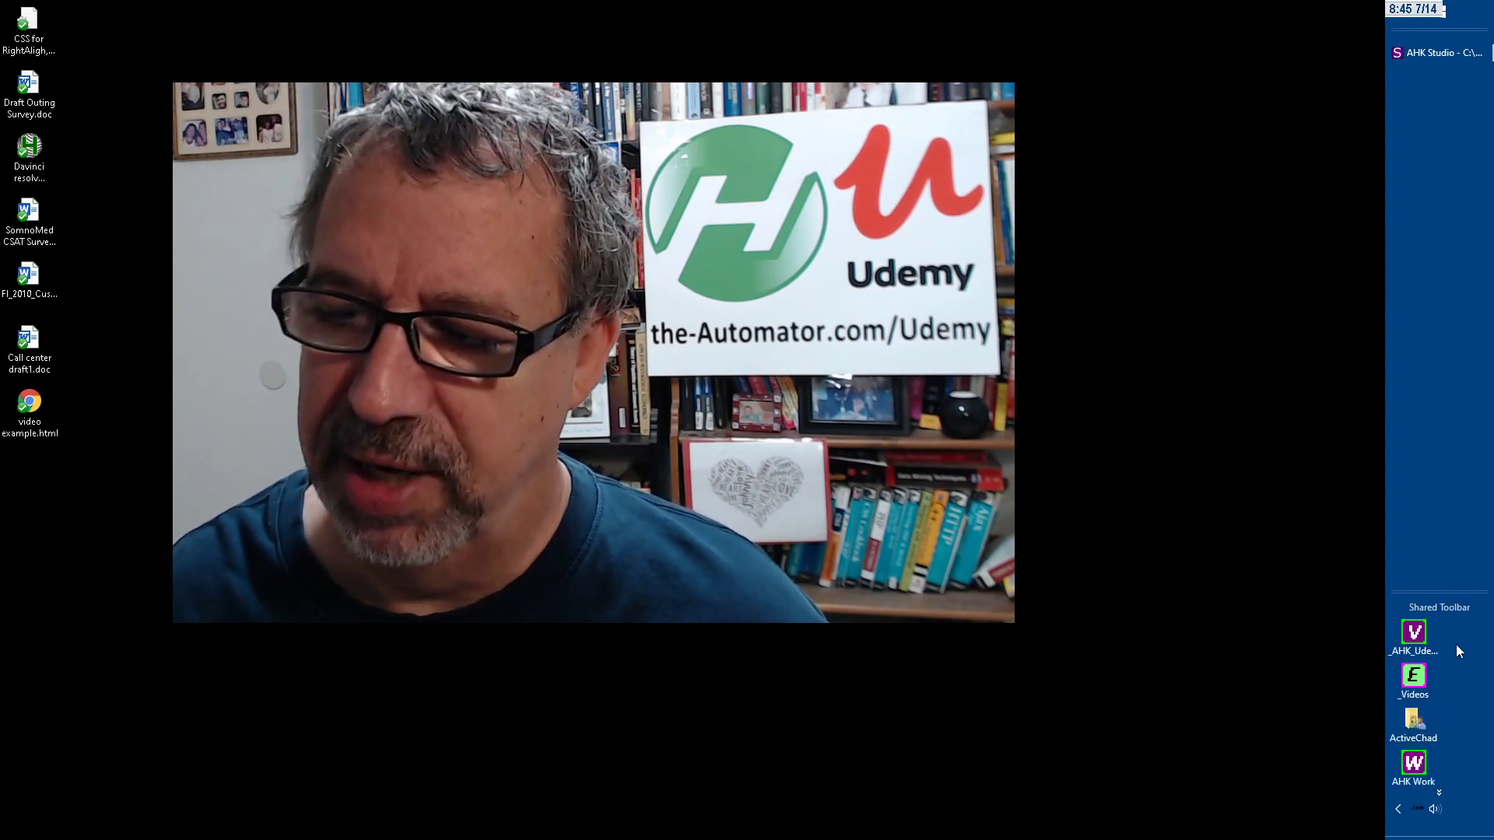
right_click(1458, 638)
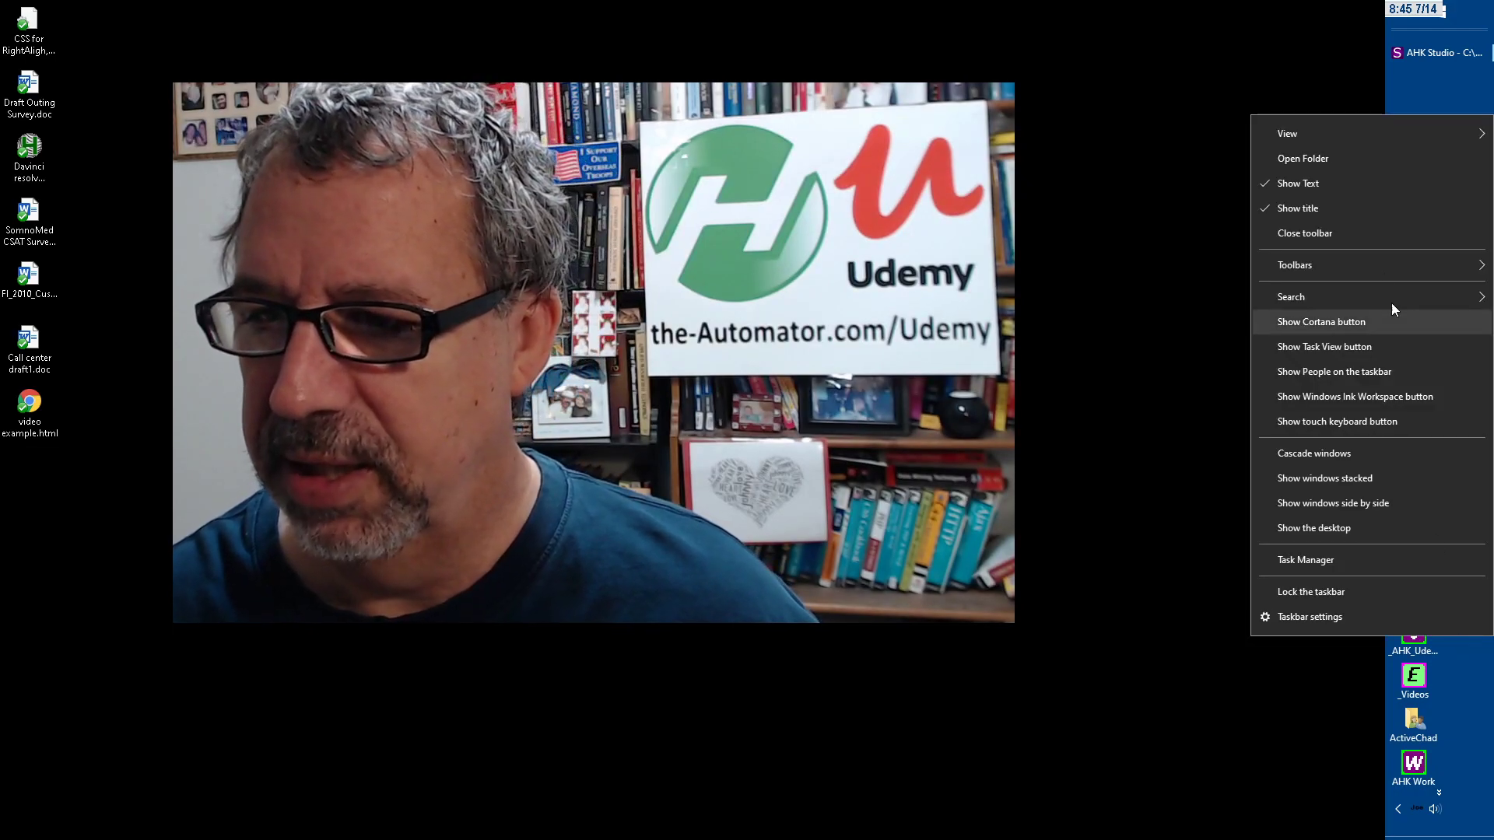
mouse_move(1371, 131)
left_click(1196, 157)
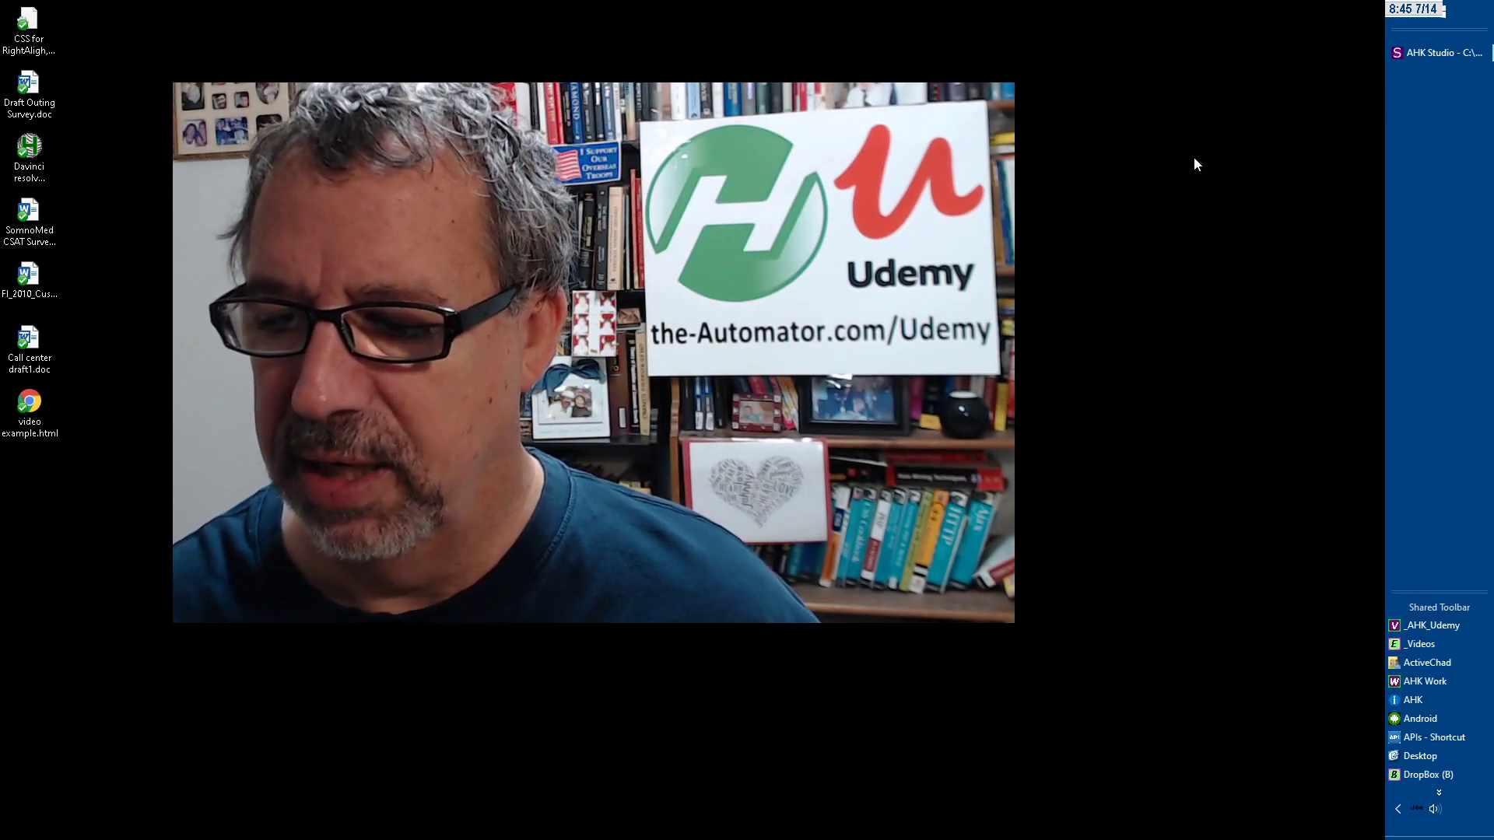
Turn off the Shared Toolbar's text labels and title, and move it lower.
right_click(1475, 607)
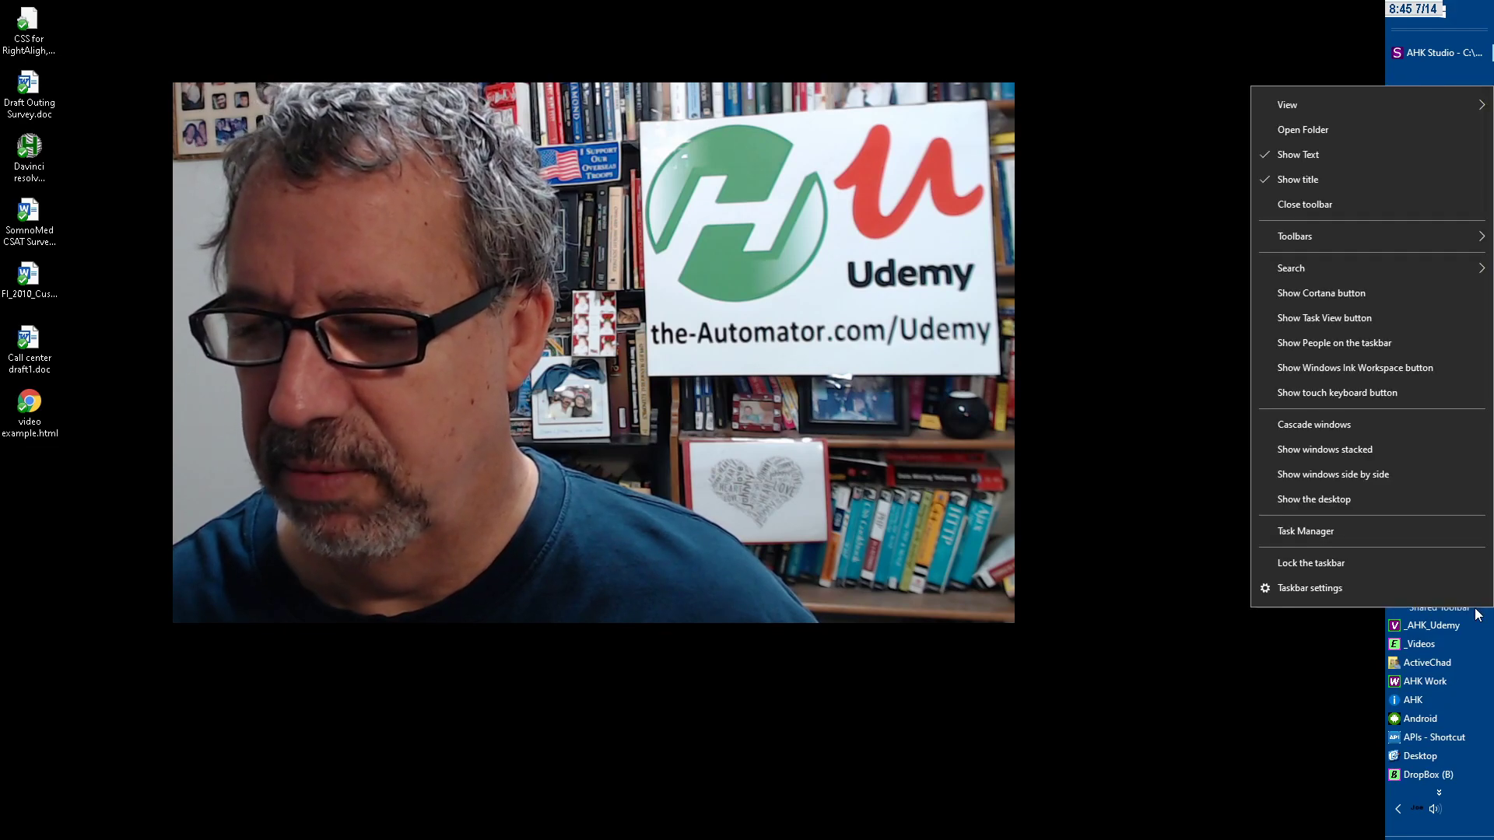
left_click(1331, 156)
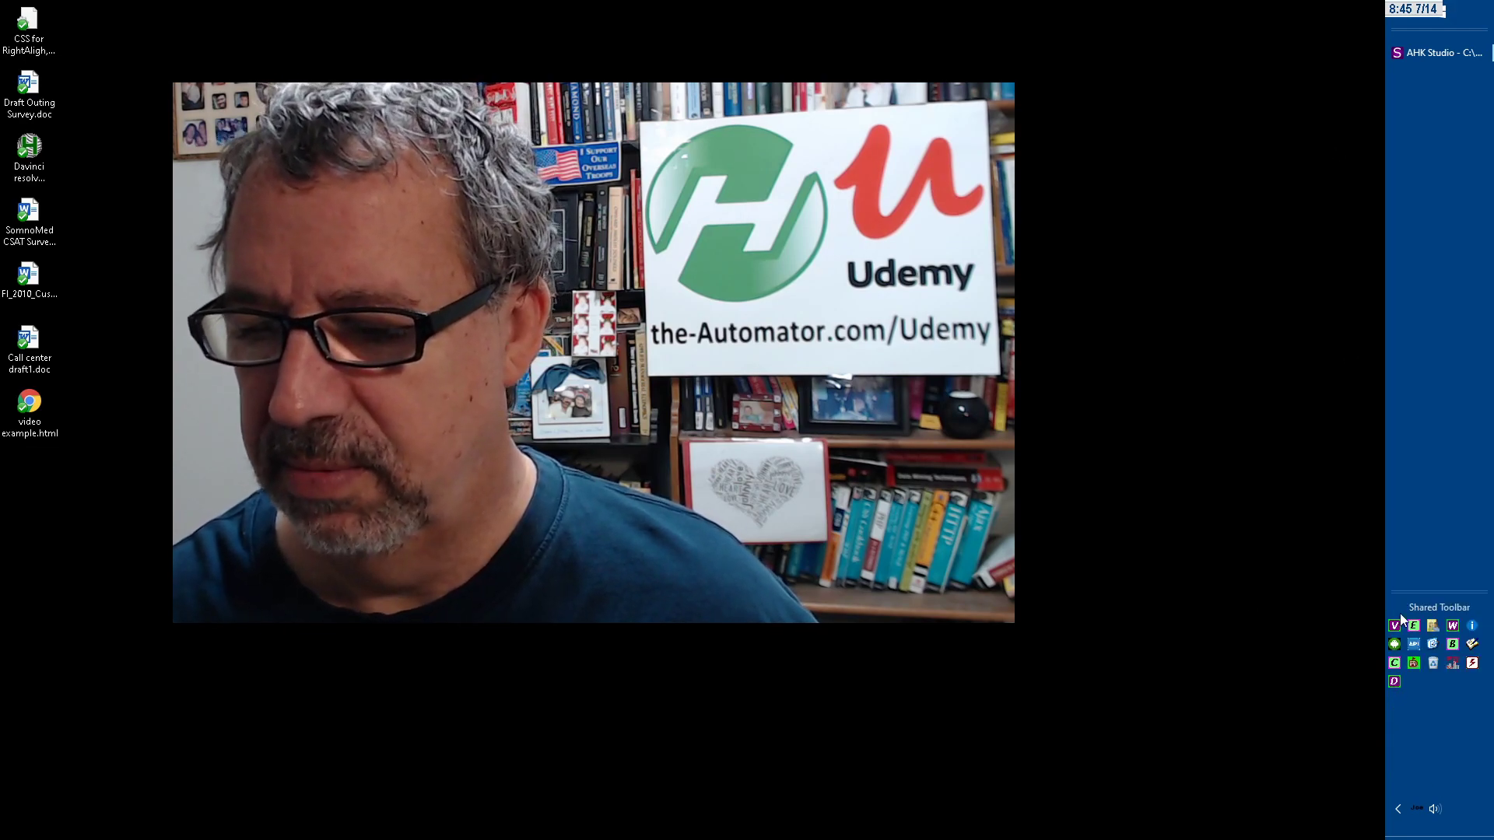
right_click(1428, 604)
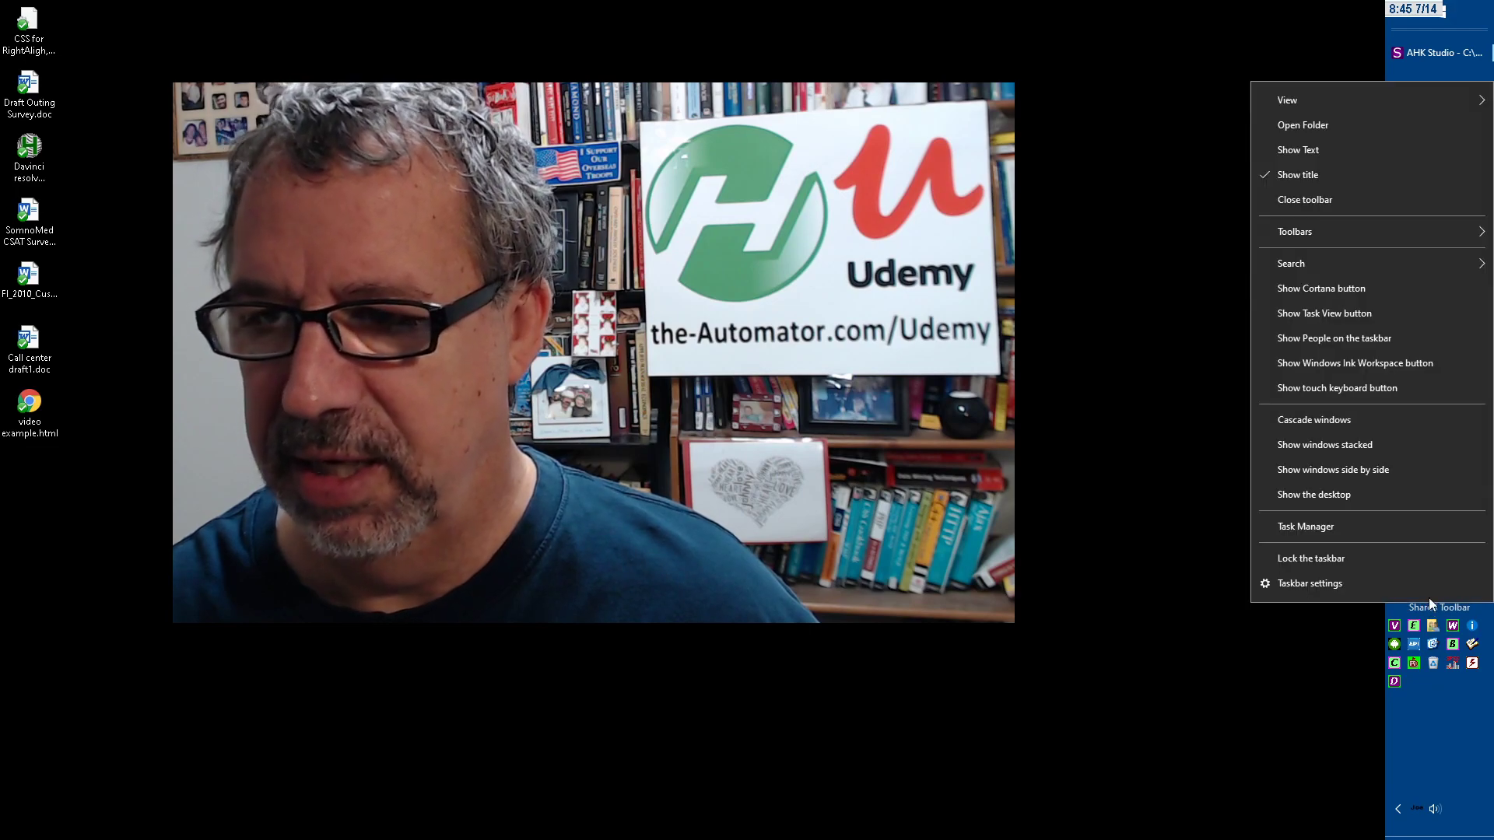
left_click(1358, 165)
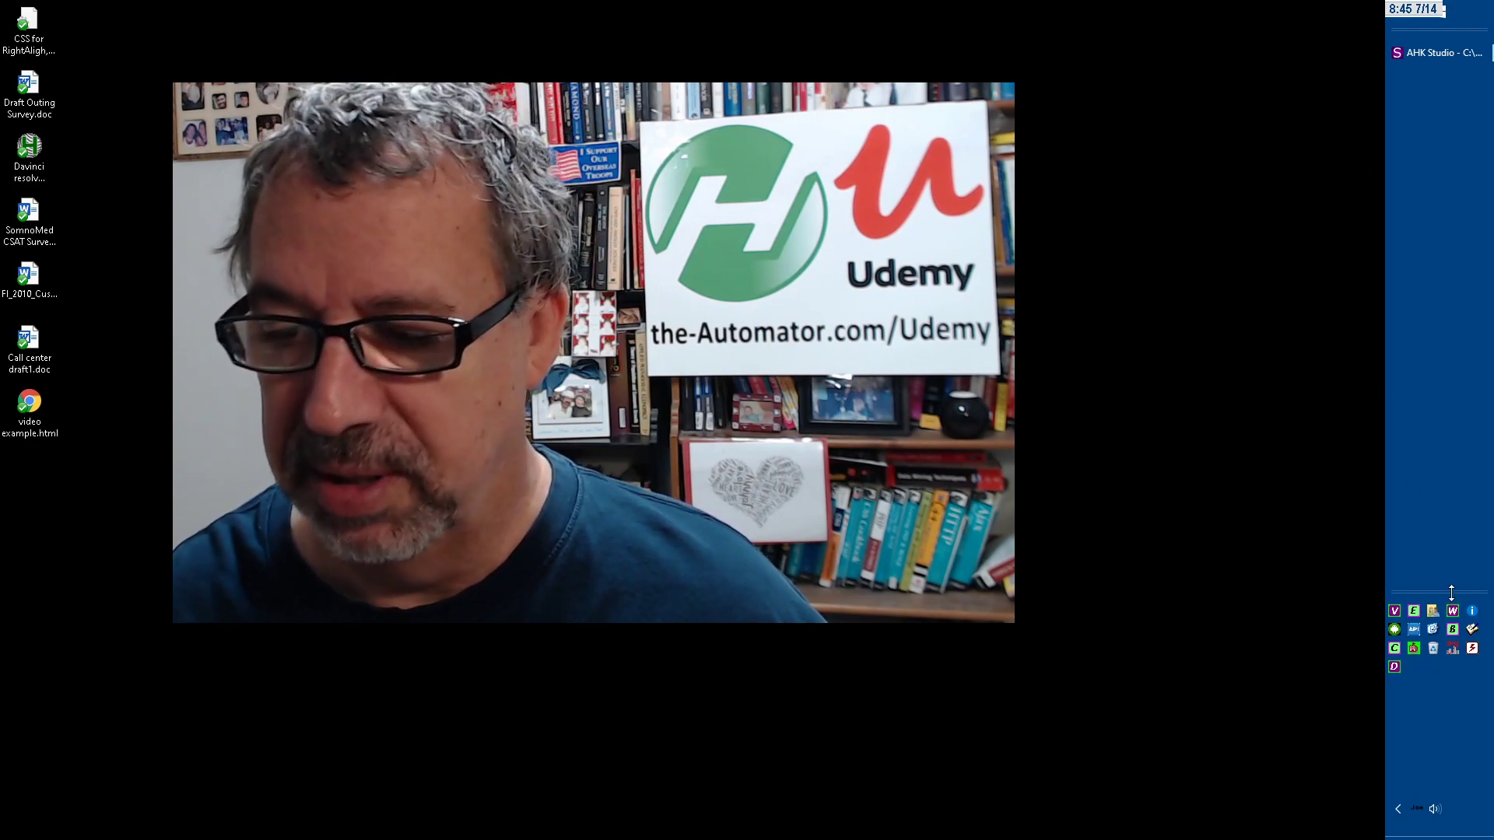
left_click_drag(1451, 593, 1445, 682)
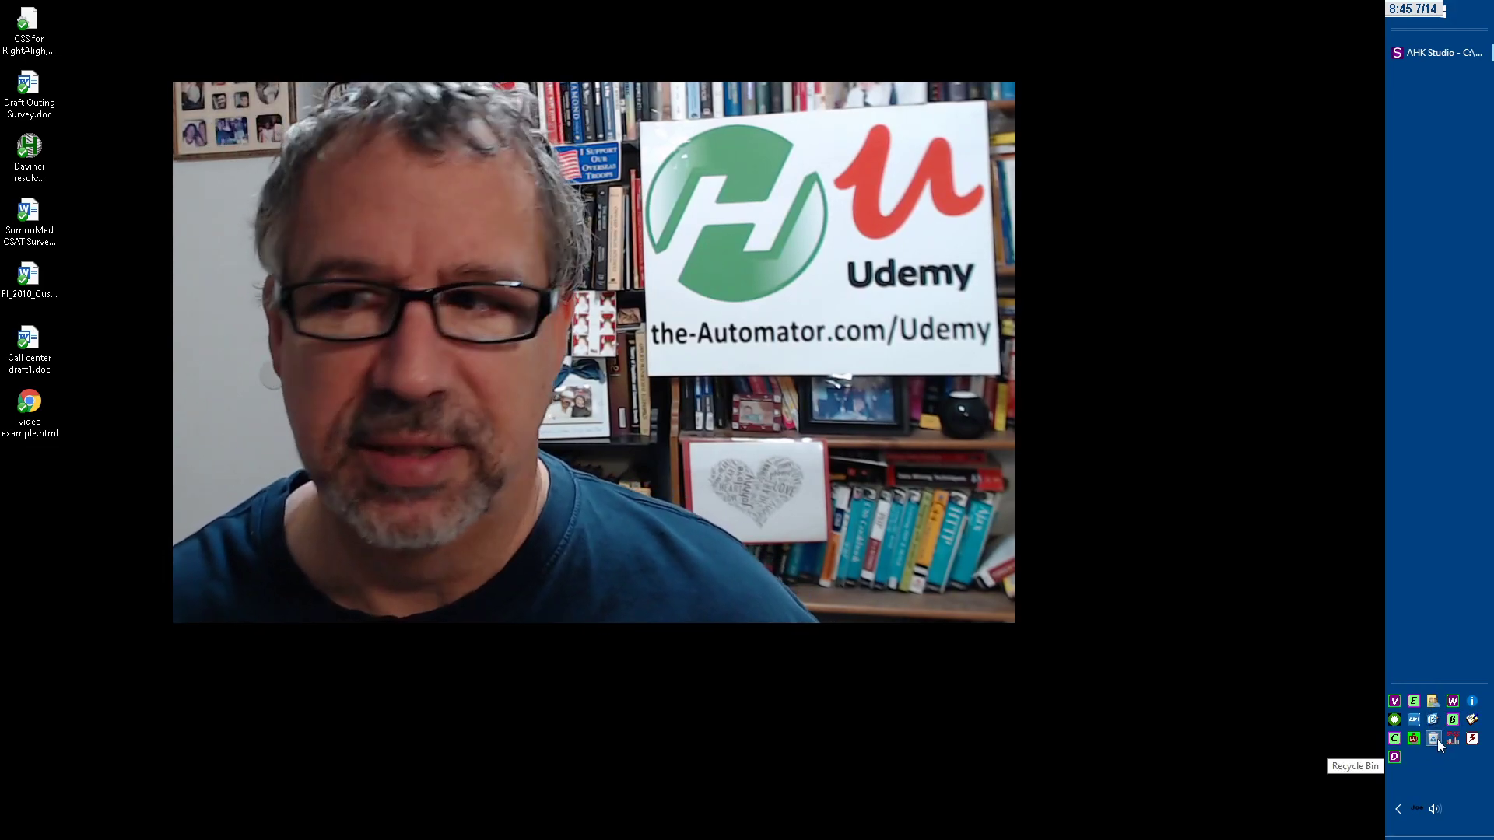
Add a new taskbar toolbar from the Kraken Launcher folder under Menus.
right_click(1414, 296)
mouse_move(1414, 319)
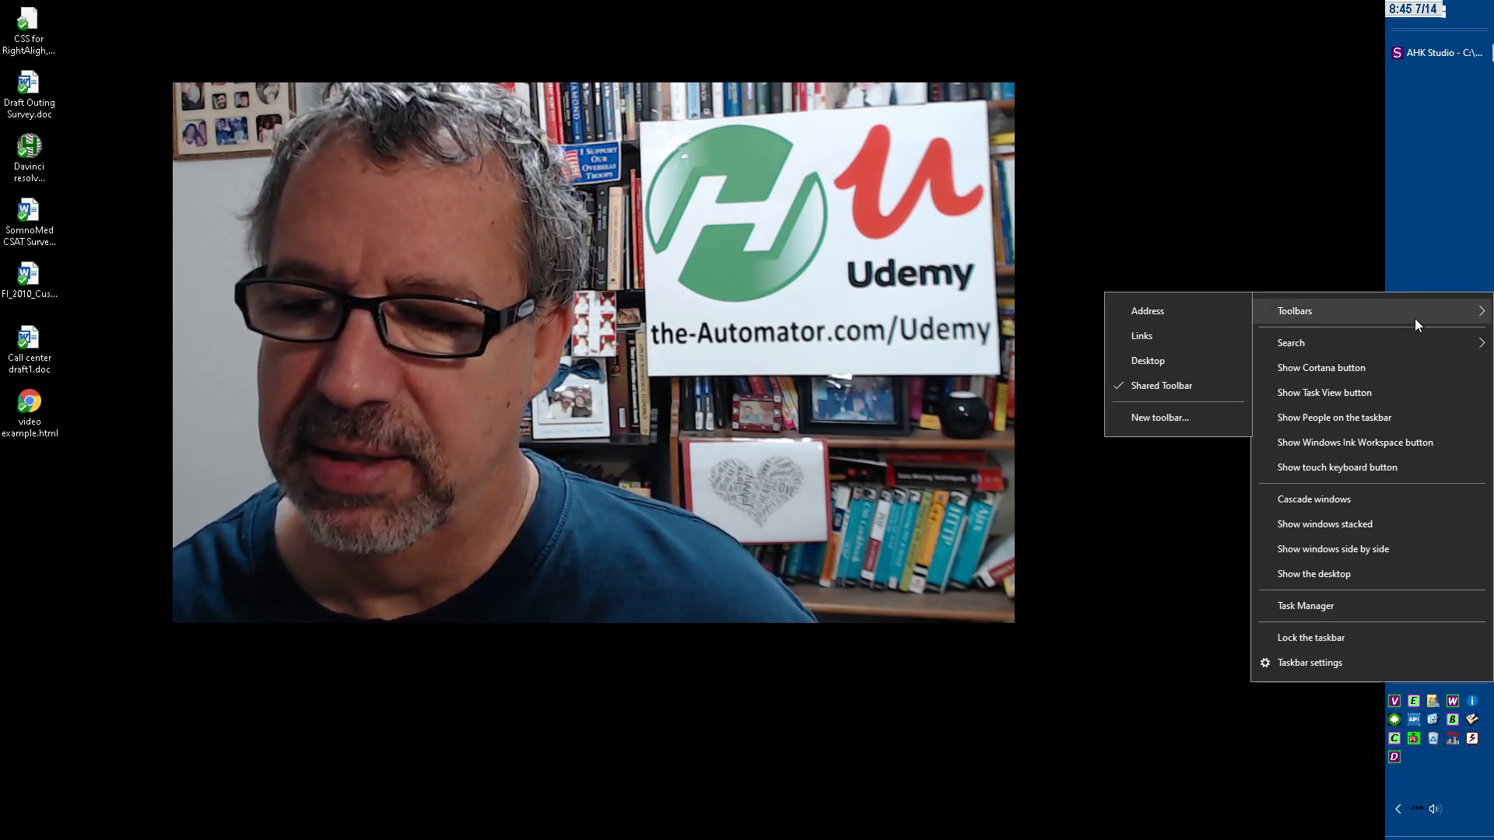
left_click(1179, 417)
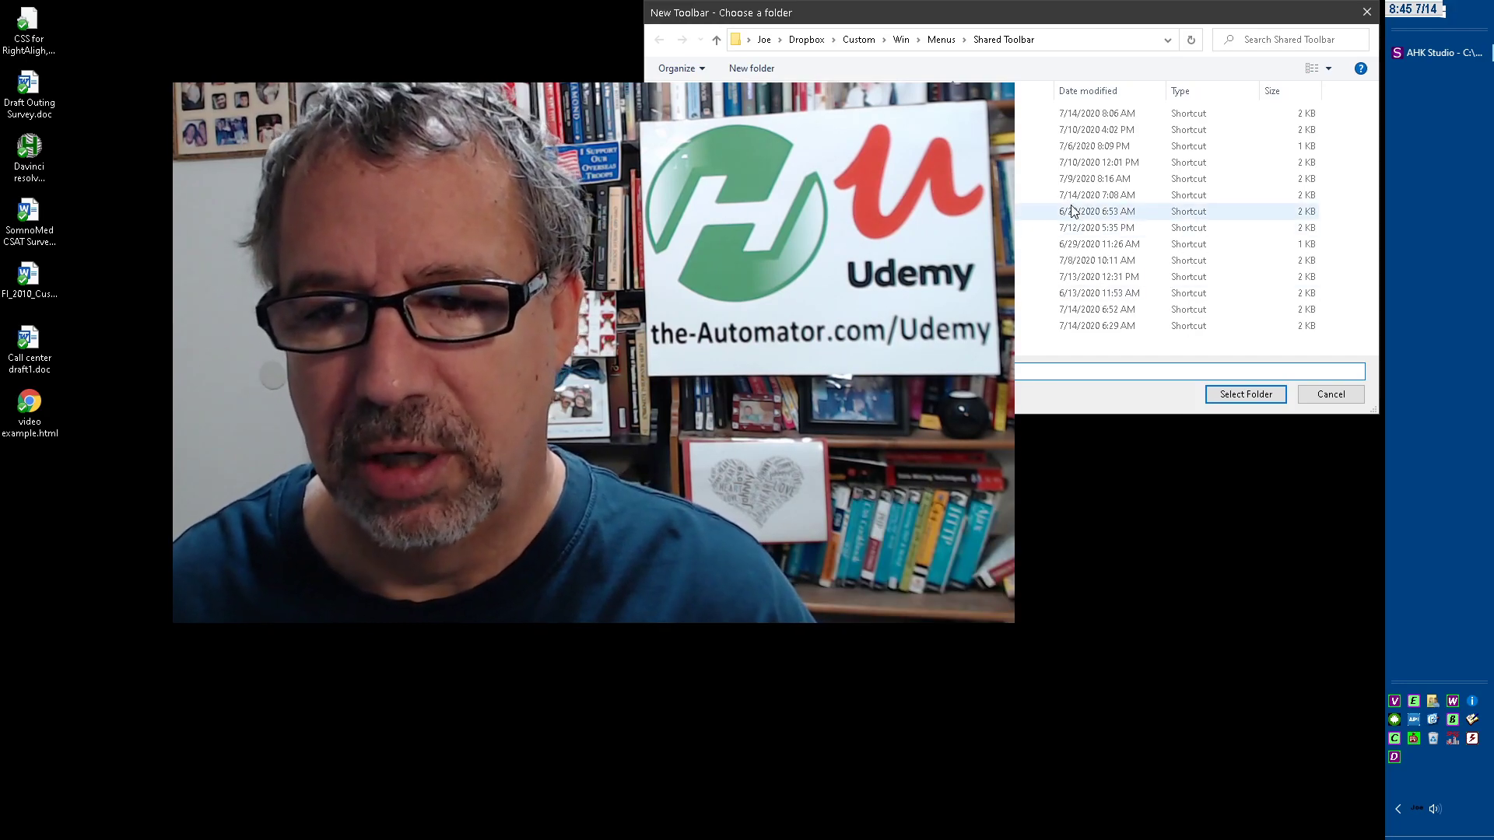
left_click(943, 39)
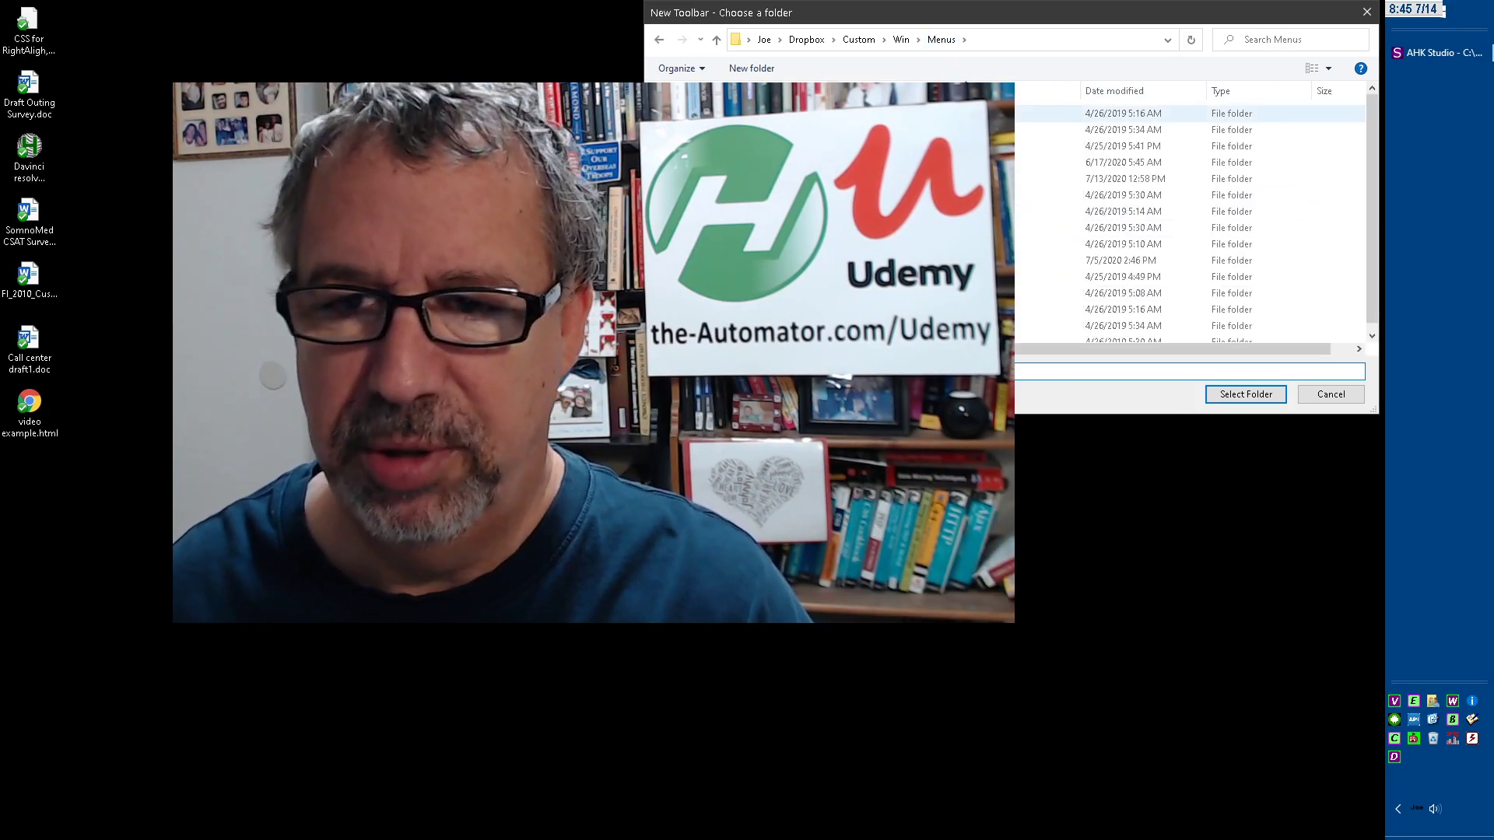
left_click(1051, 179)
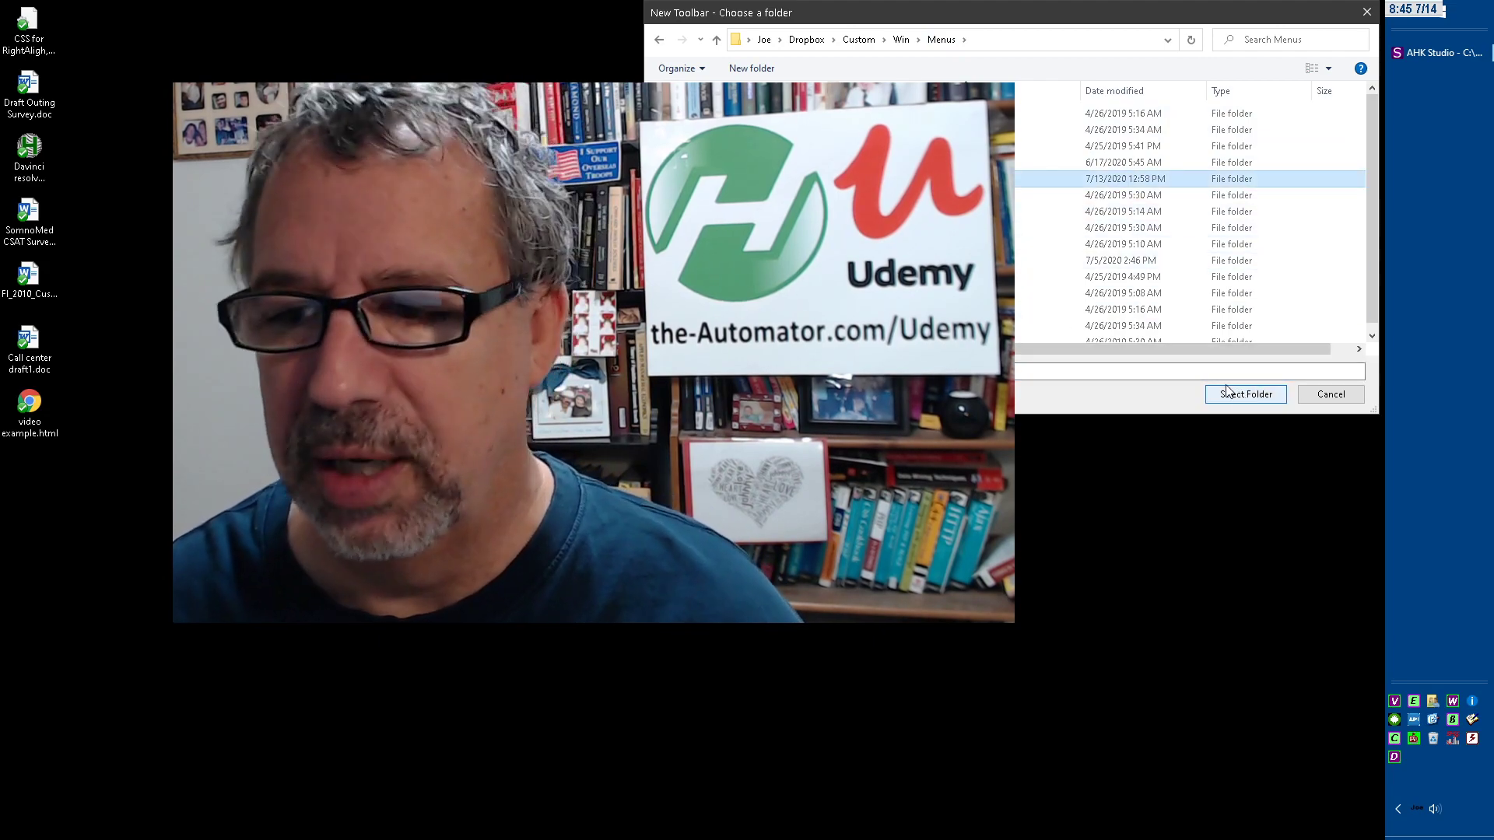
left_click(1240, 402)
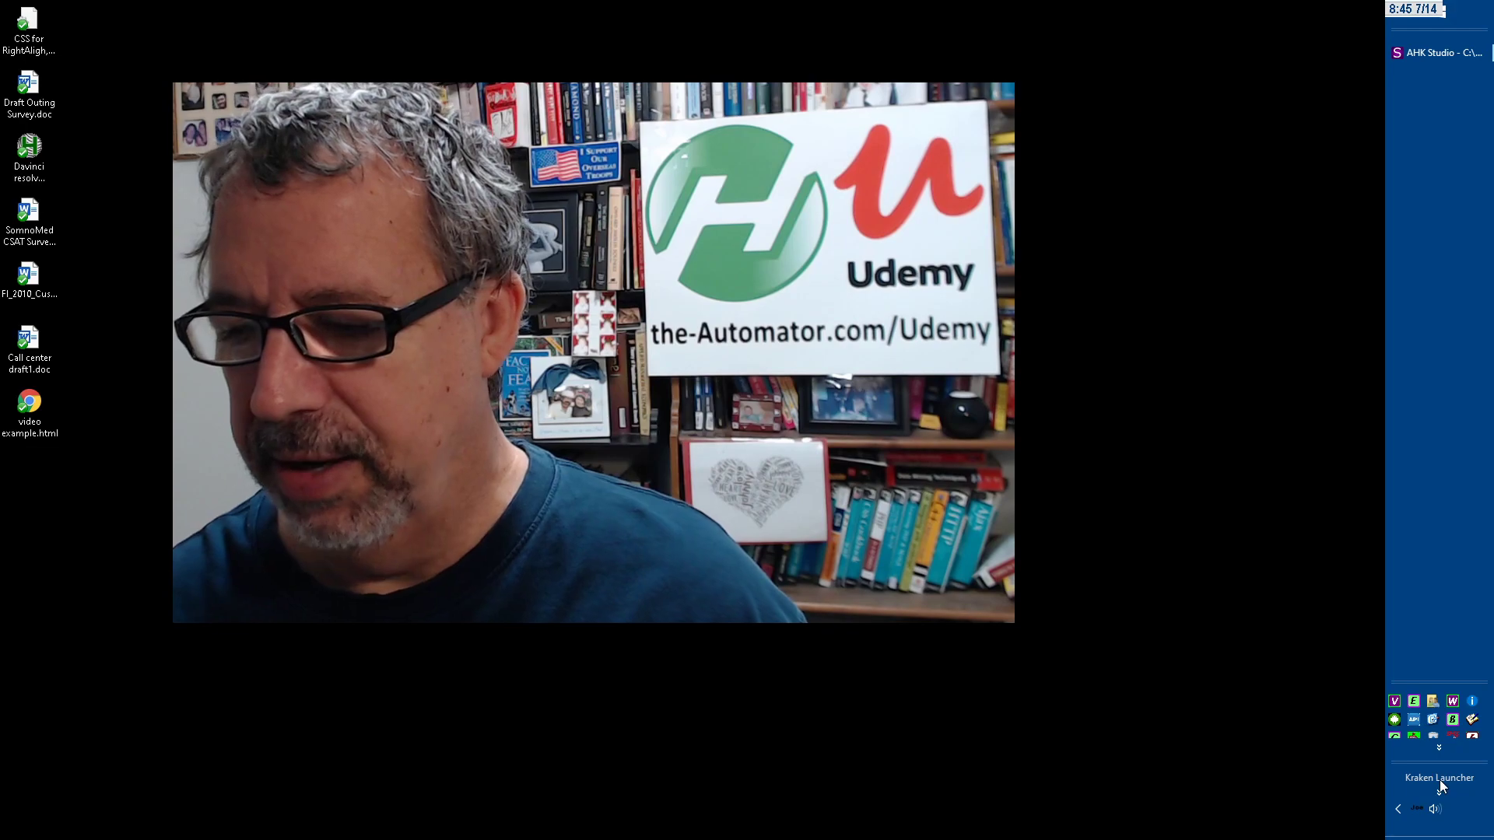
Expand the Kraken Launcher toolbar up the taskbar and switch it to small icons.
left_click_drag(1415, 586, 1425, 19)
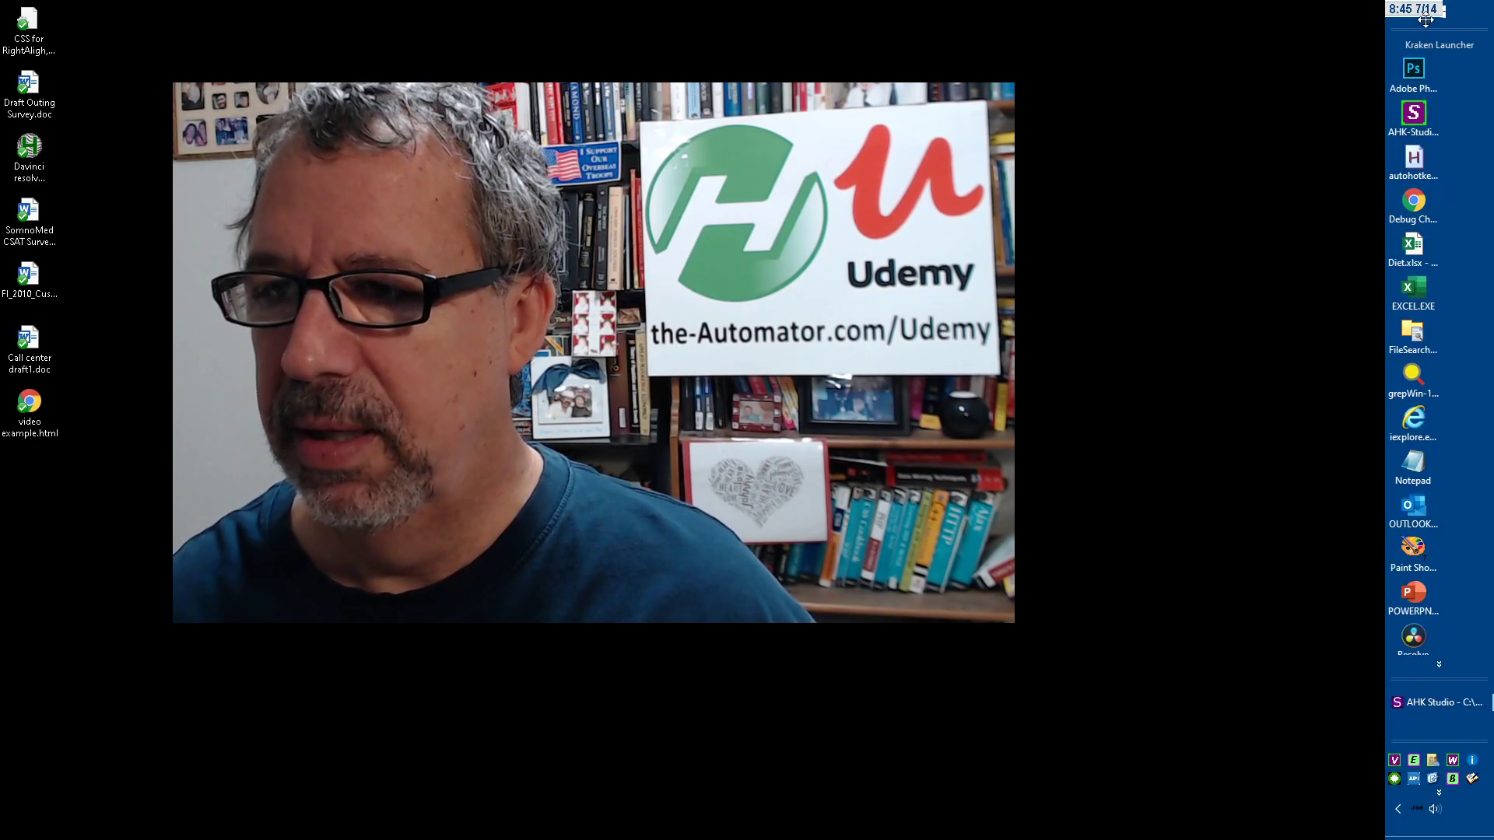
right_click(1464, 98)
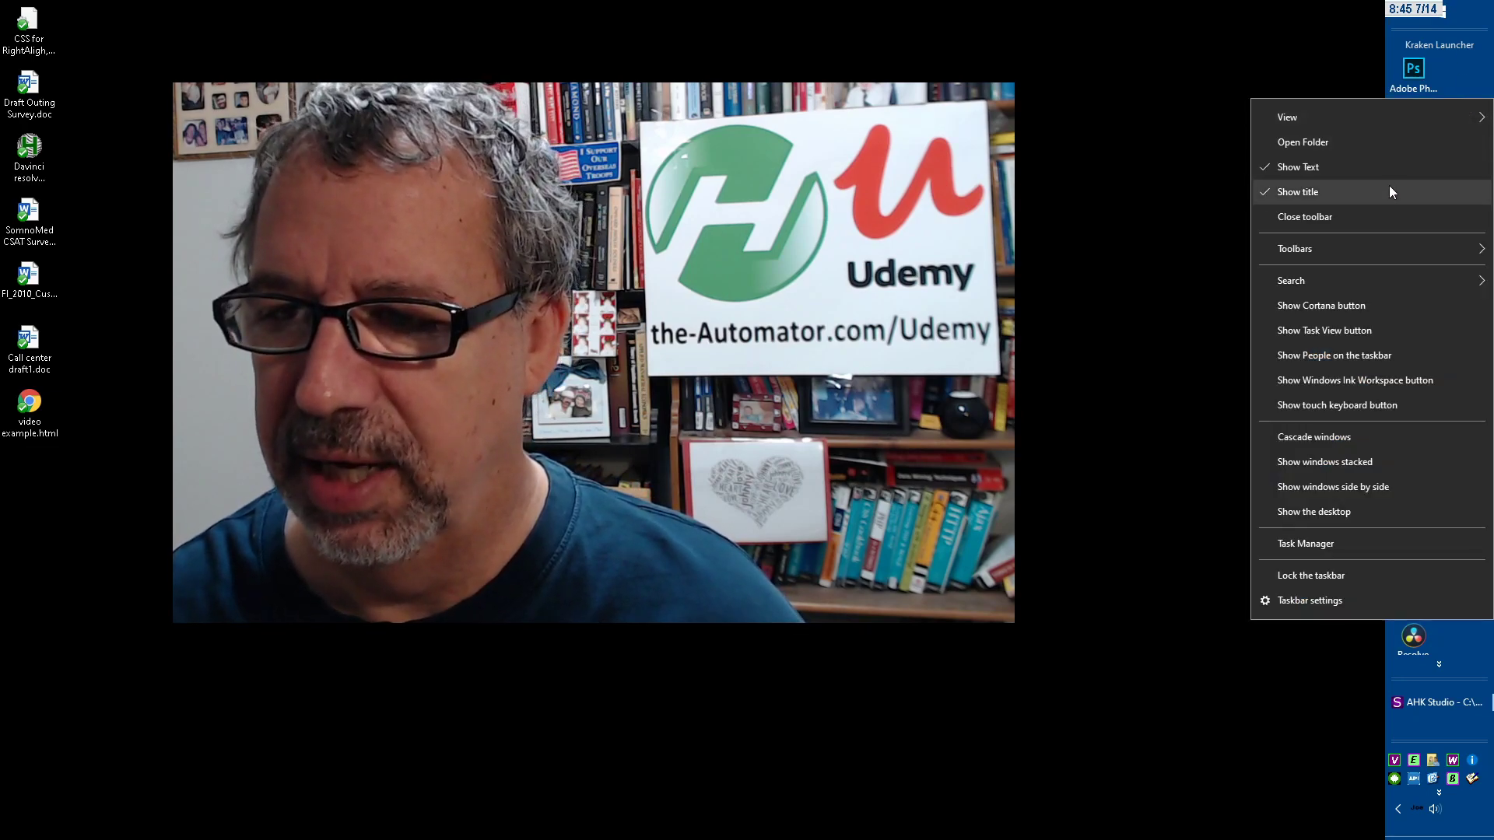
mouse_move(1349, 119)
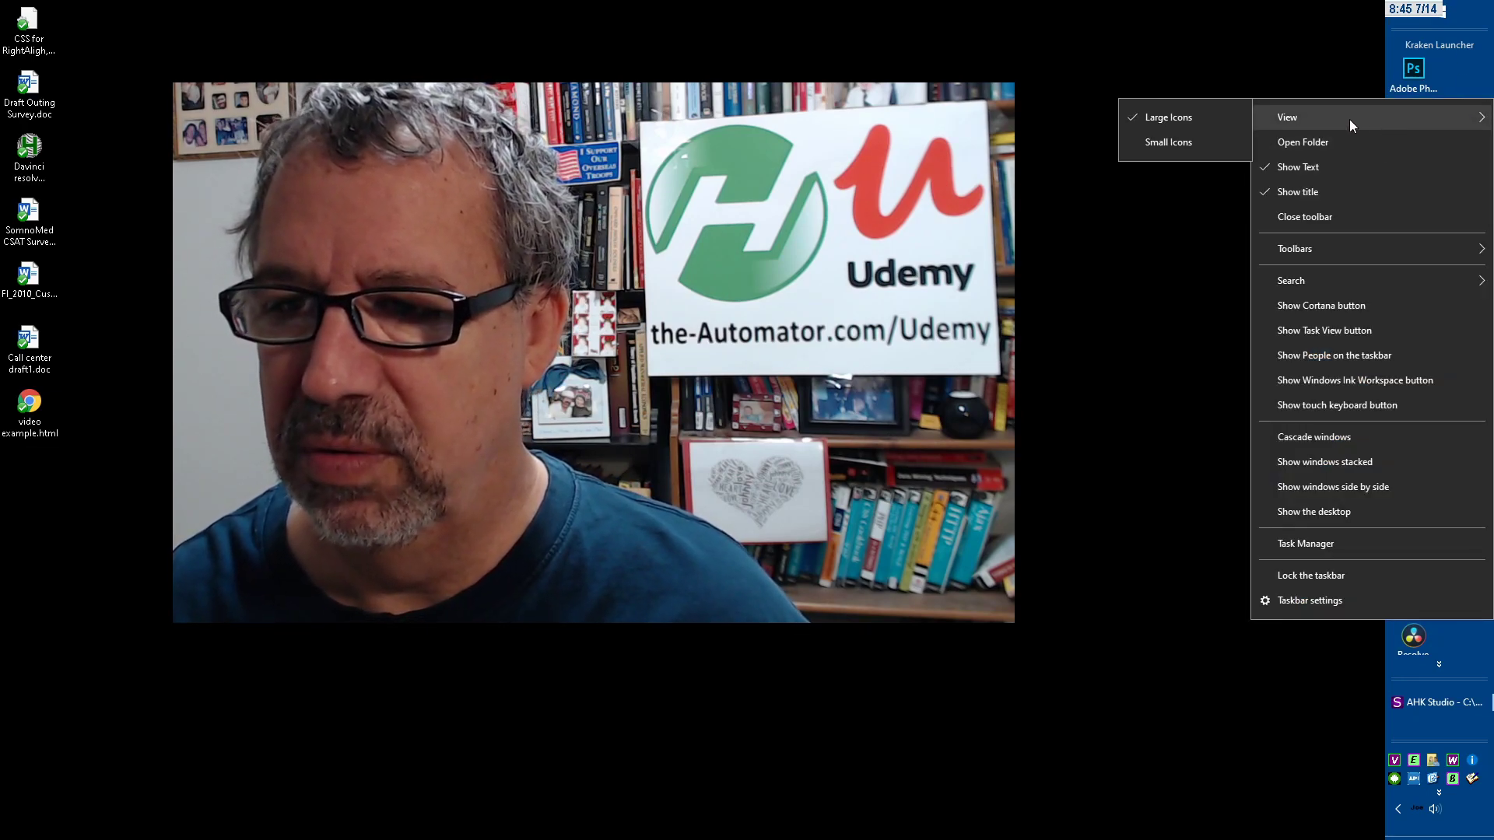
left_click(1208, 148)
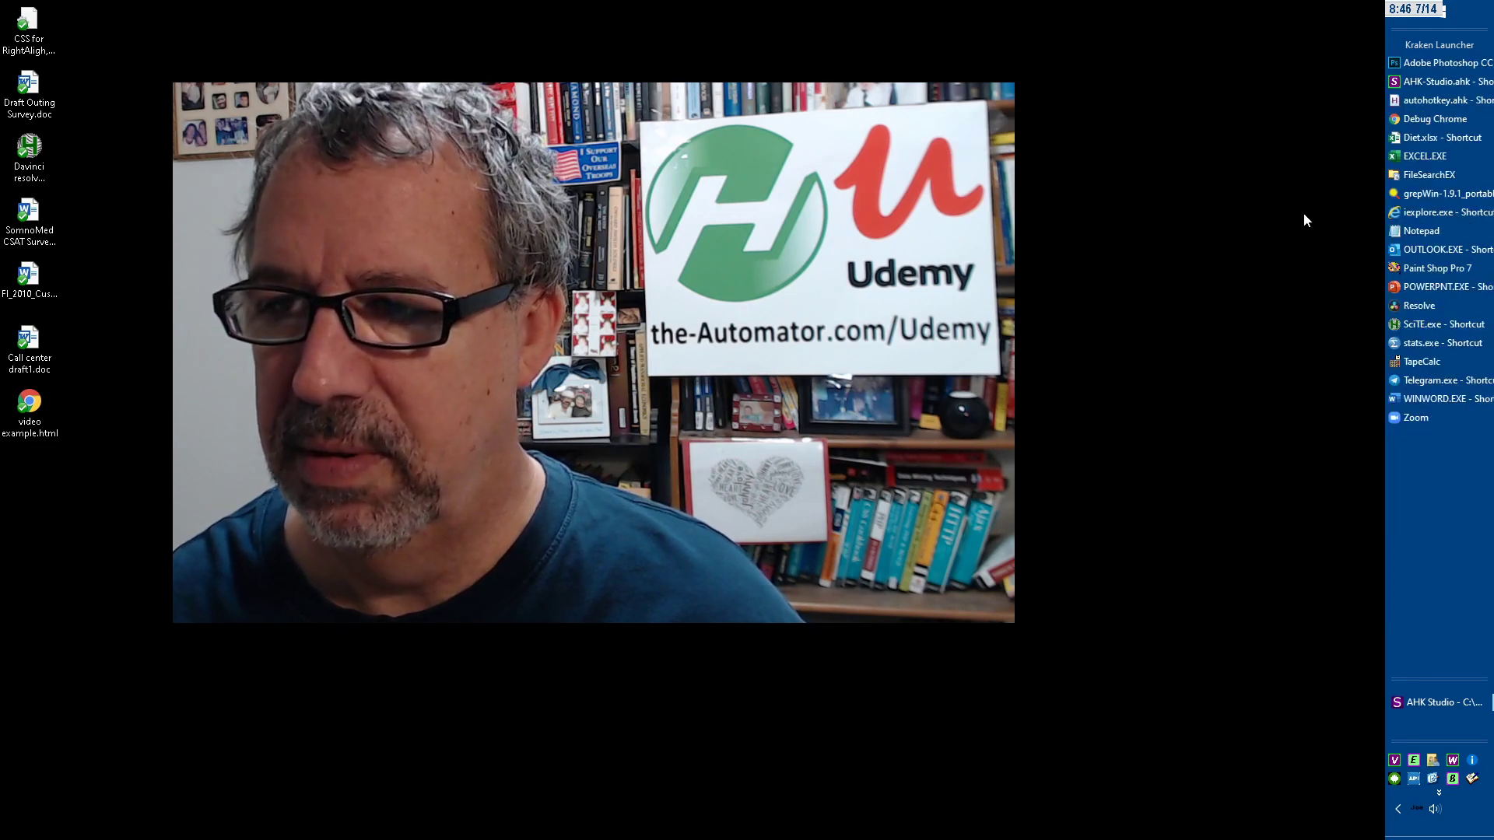
Turn off the Kraken Launcher's text labels and title.
right_click(1448, 423)
right_click(1444, 47)
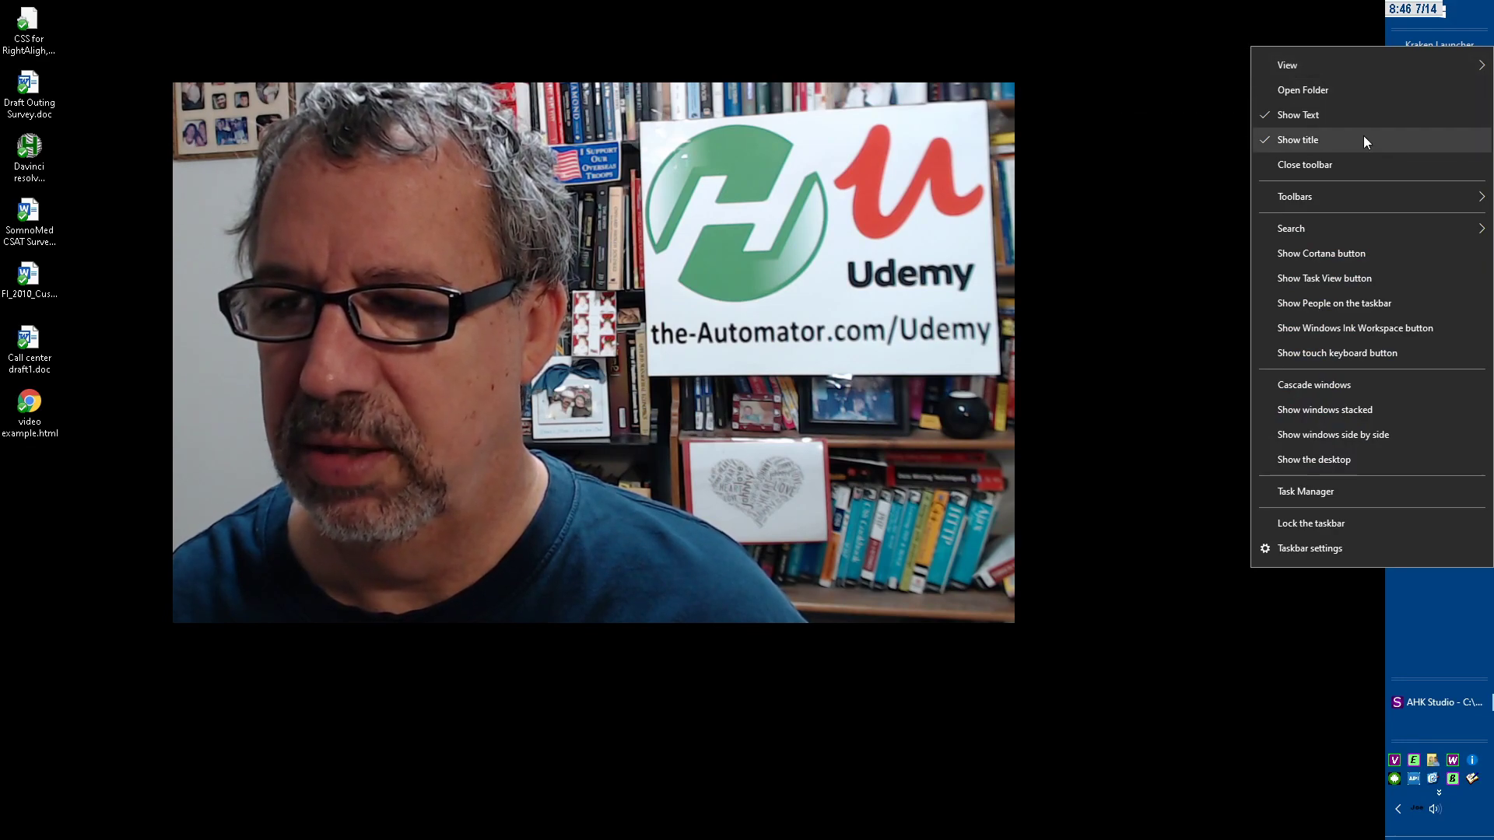
left_click(1365, 119)
right_click(1448, 39)
left_click(1364, 129)
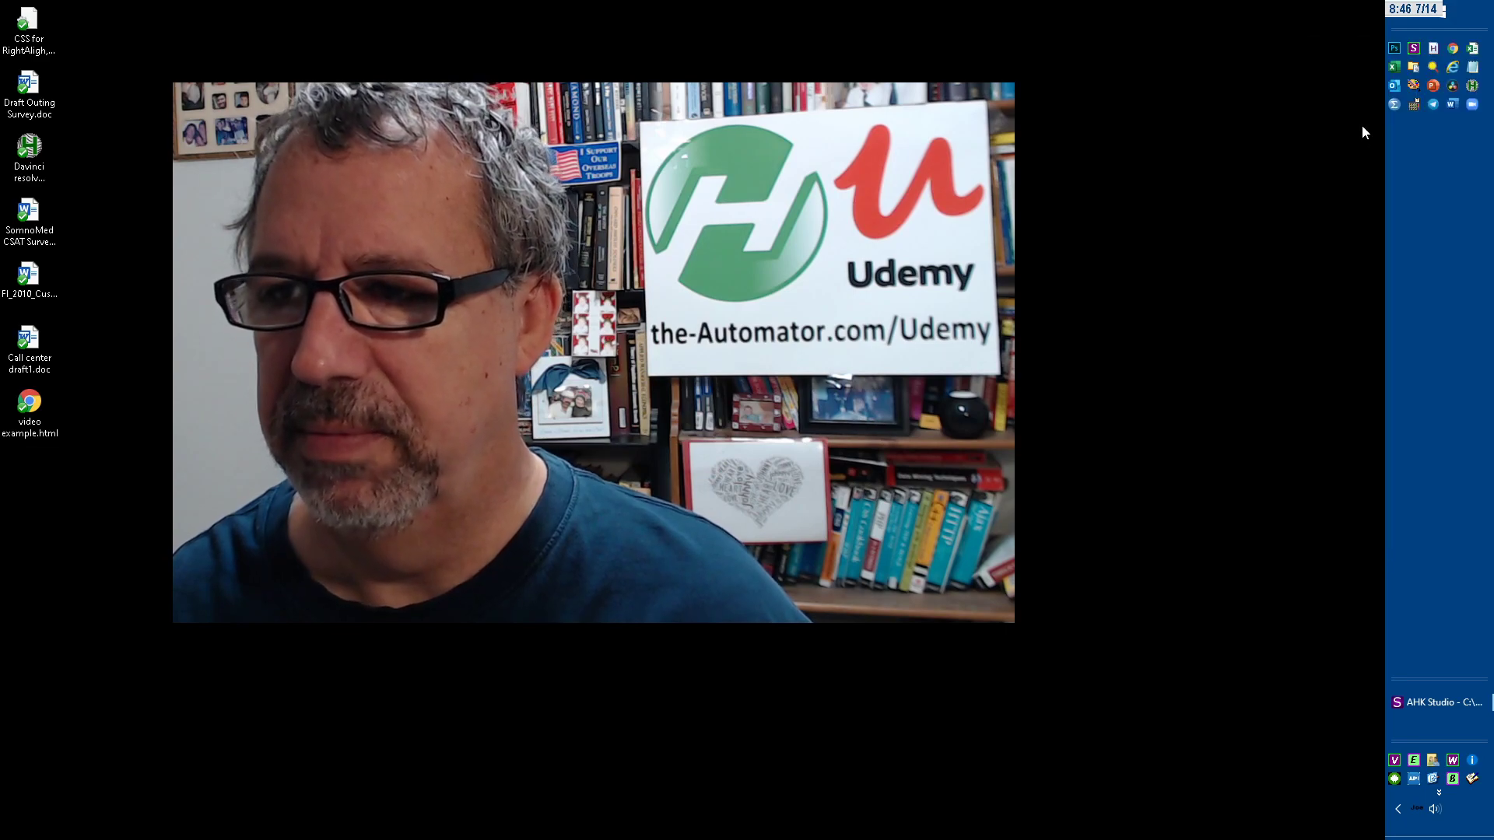
Put running programs under the launcher, give Shared Toolbar three rows, then lock the taskbar.
left_click_drag(1455, 680, 1454, 134)
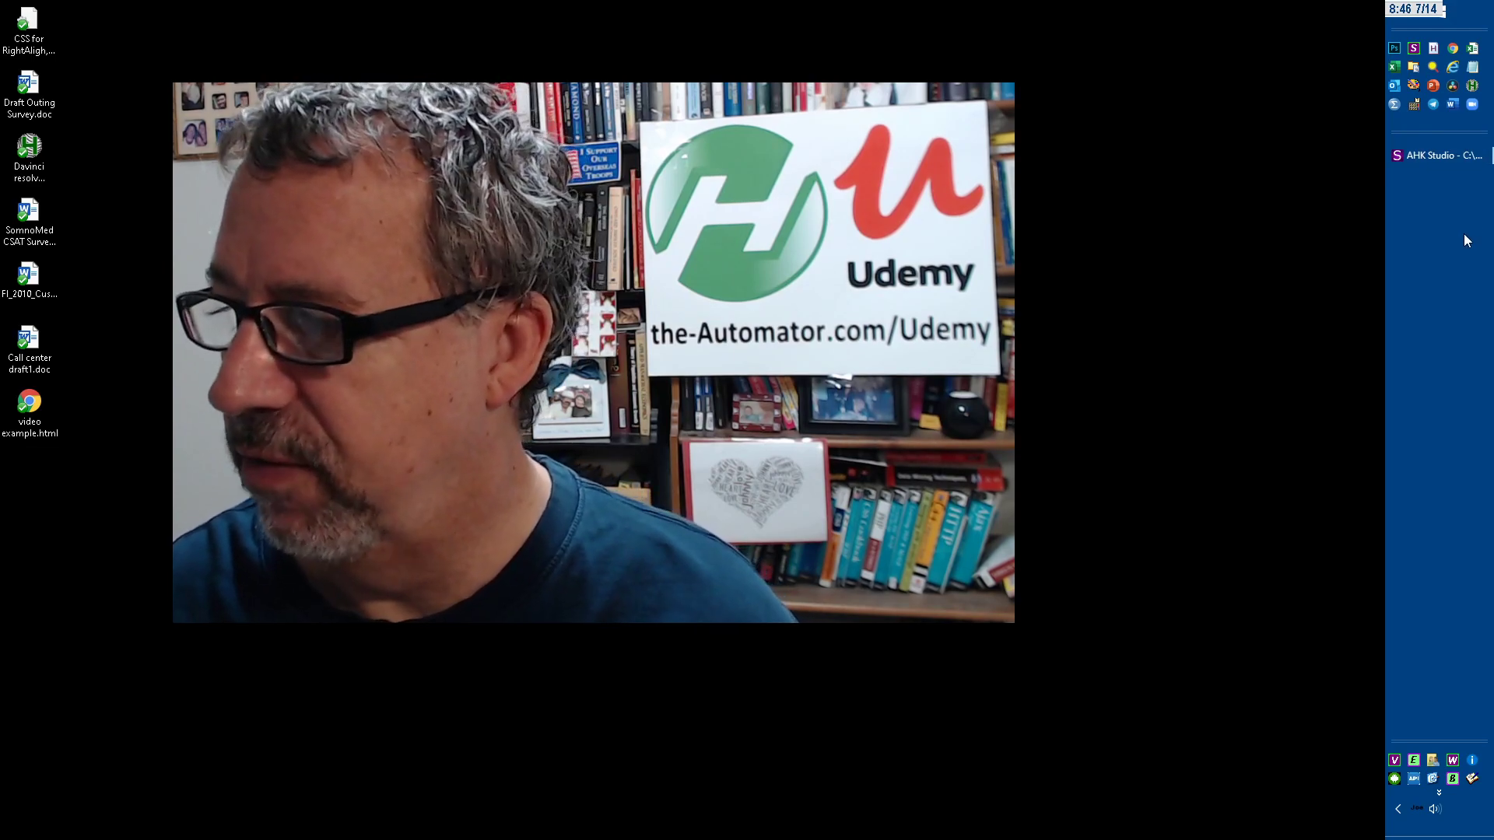
left_click_drag(1435, 133, 1434, 120)
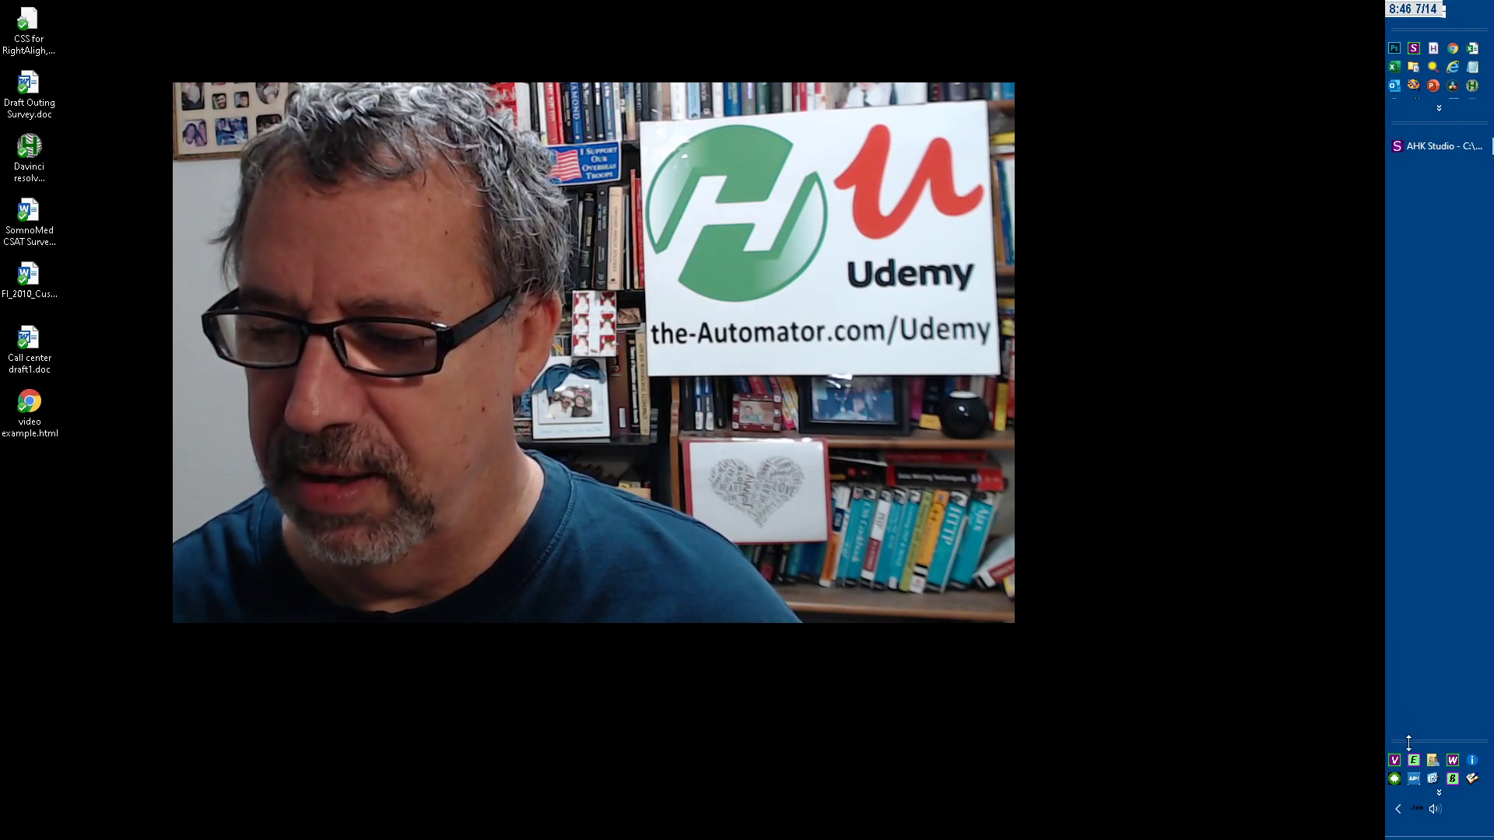
mouse_move(1408, 743)
left_mouse_down()
mouse_move(1414, 686)
mouse_move(1416, 717)
left_mouse_up()
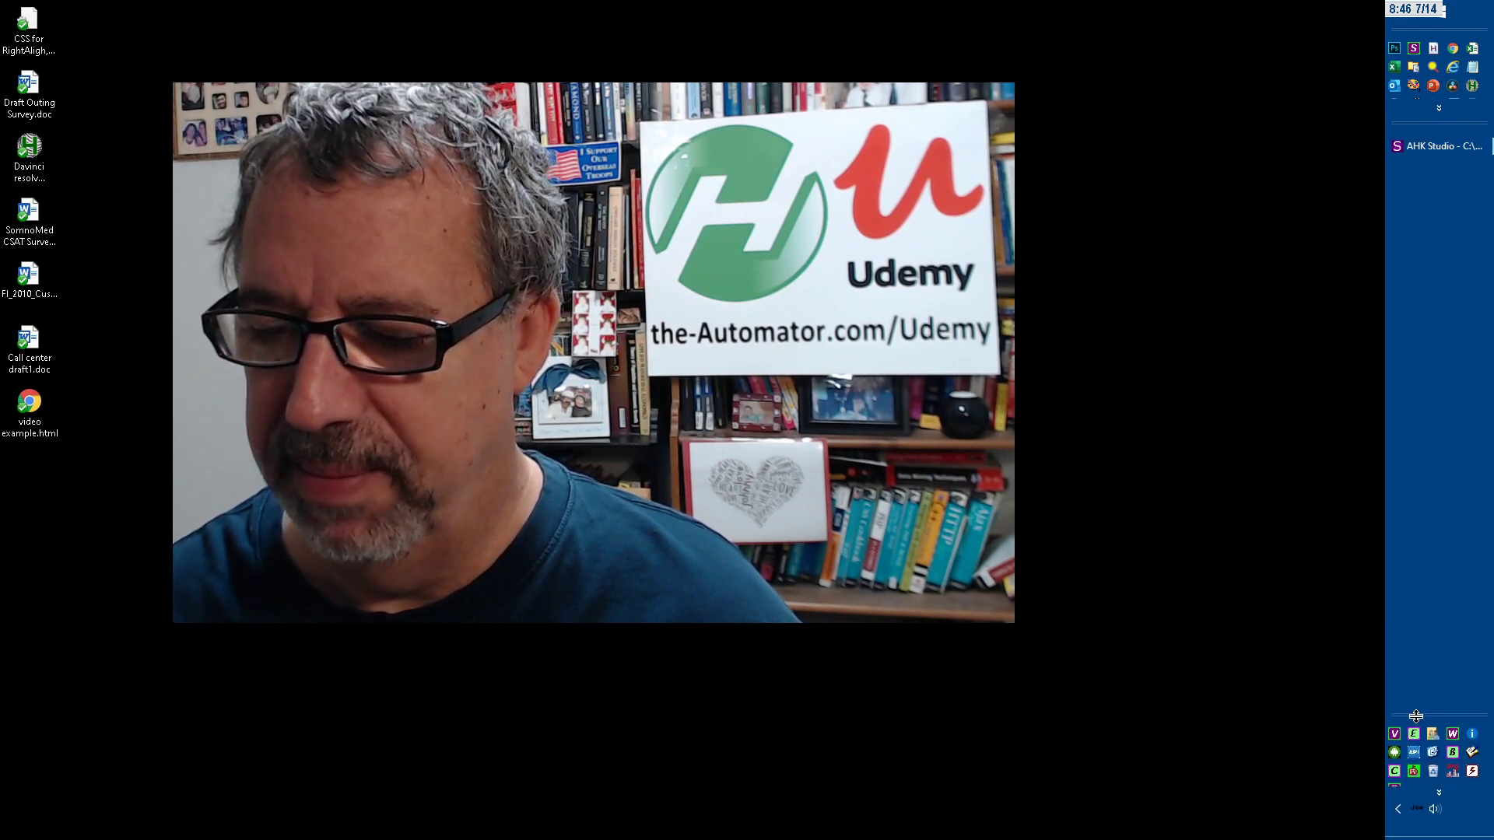
right_click(1427, 649)
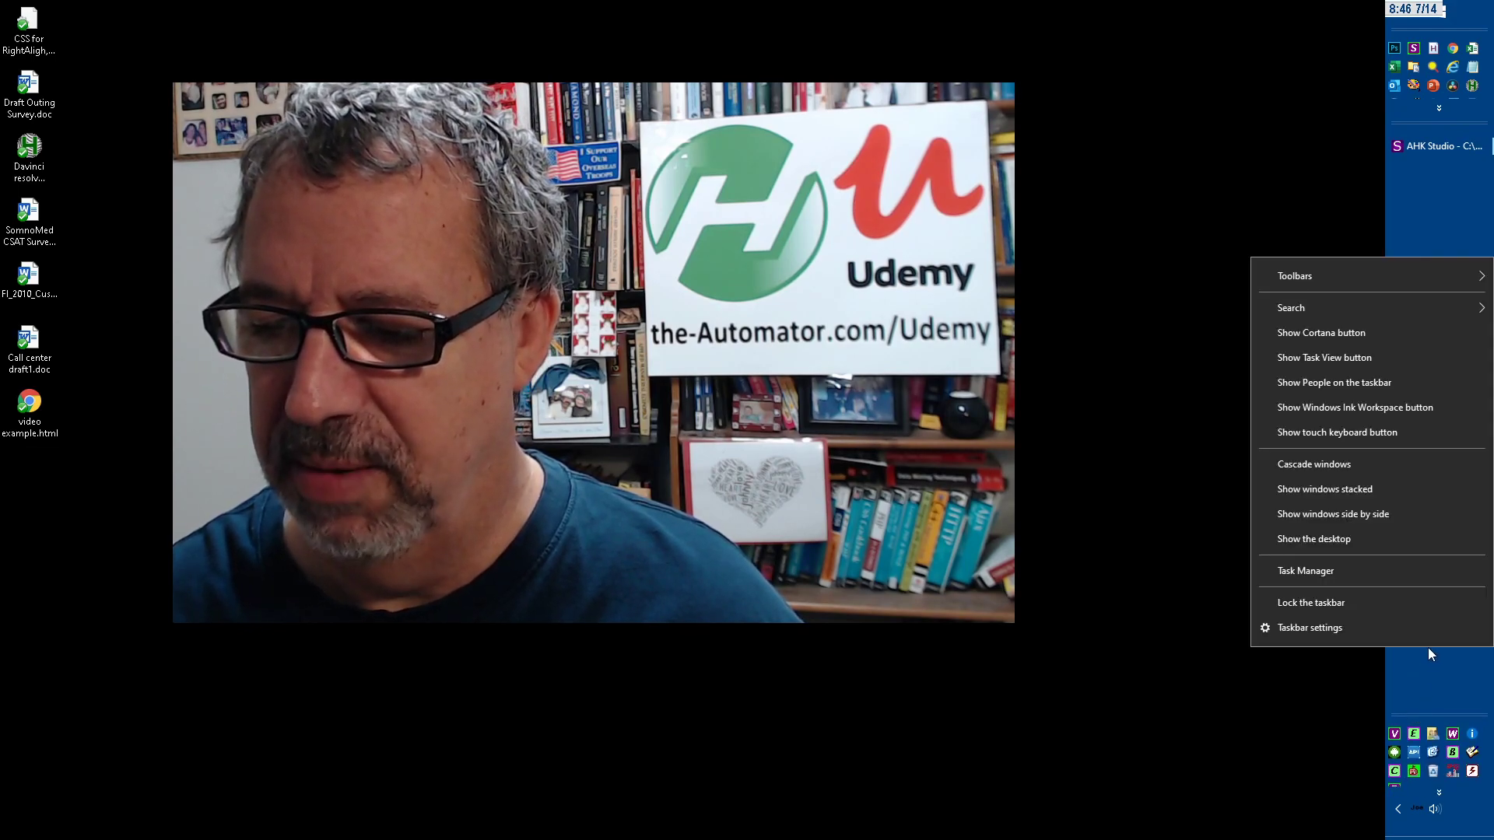
left_click(1416, 609)
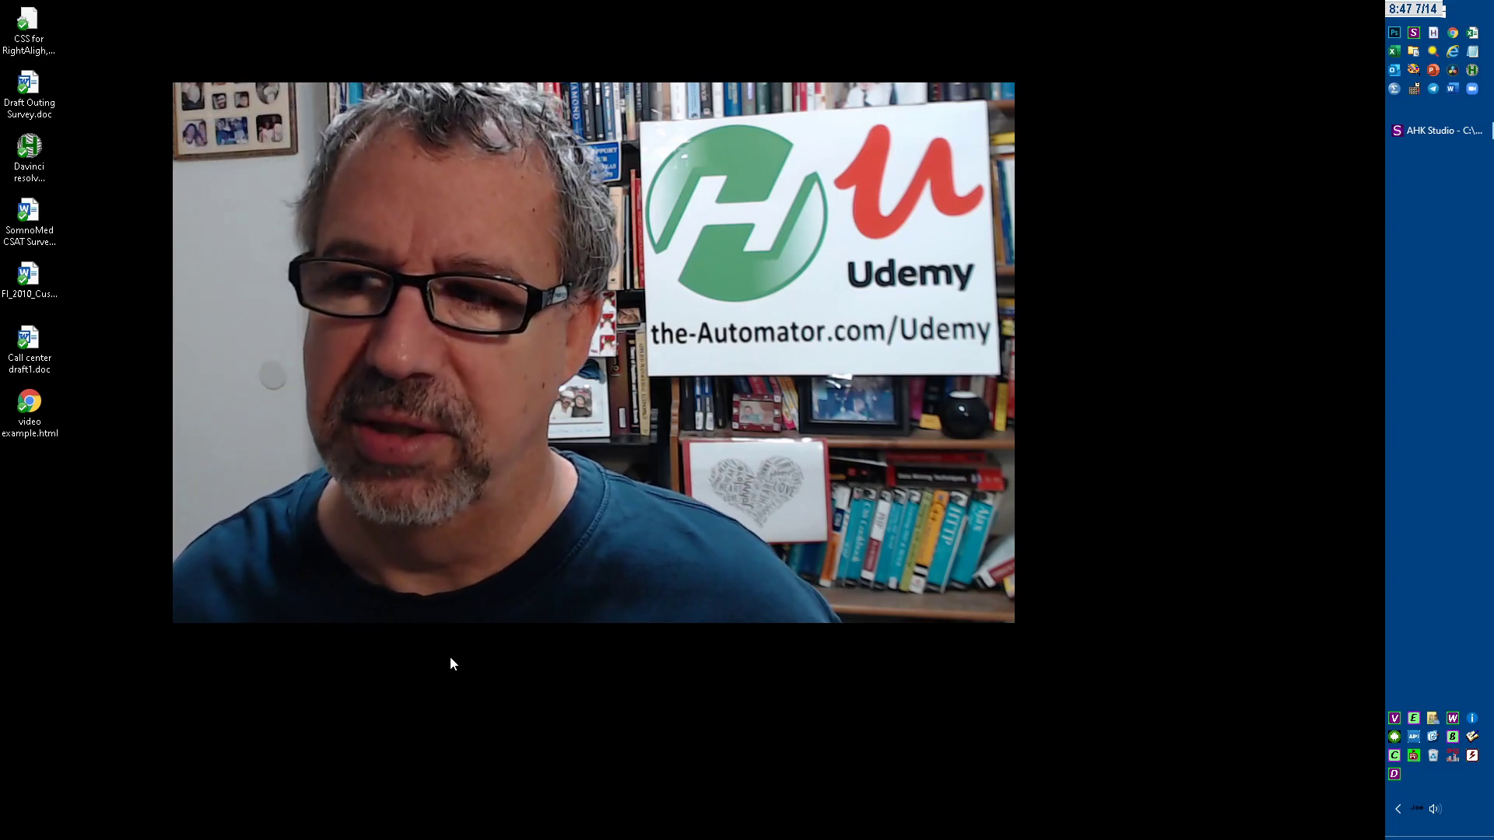
Open the taskbar settings page and launch Excel from the Kraken Launcher icons.
right_click(1438, 179)
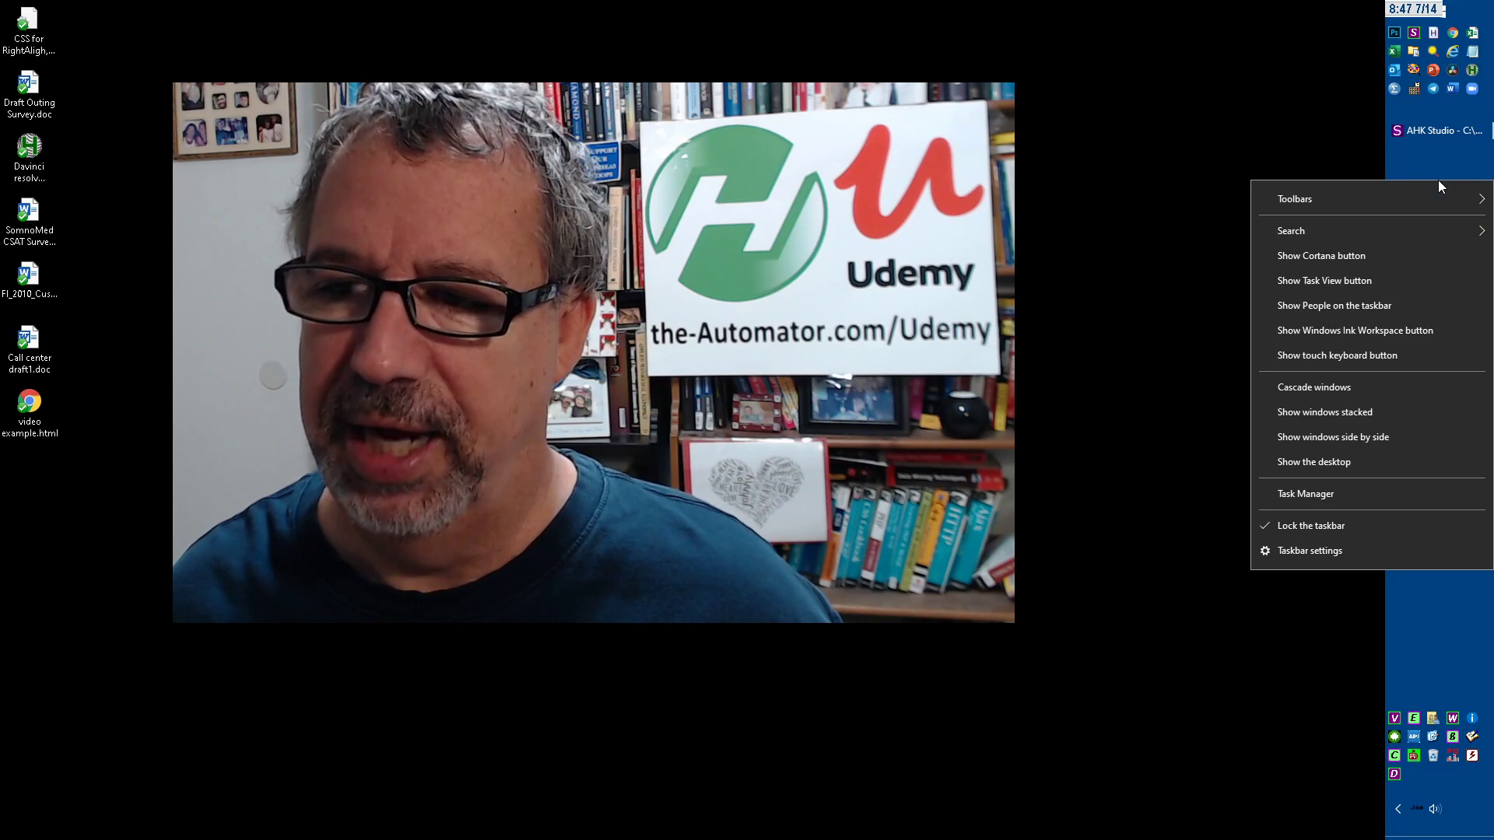
left_click(1388, 548)
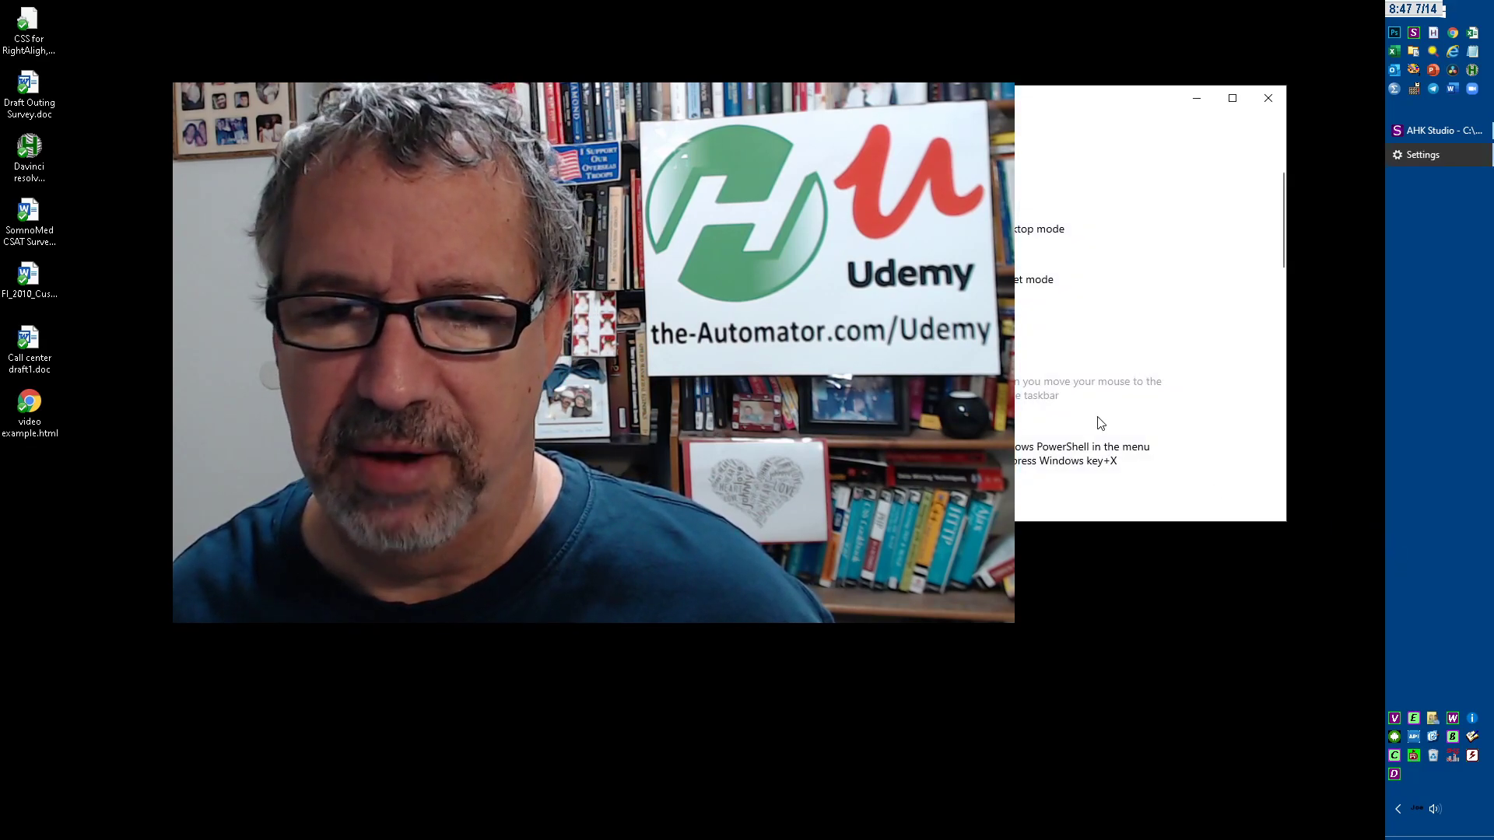
scroll(1150, 312, "down", 5)
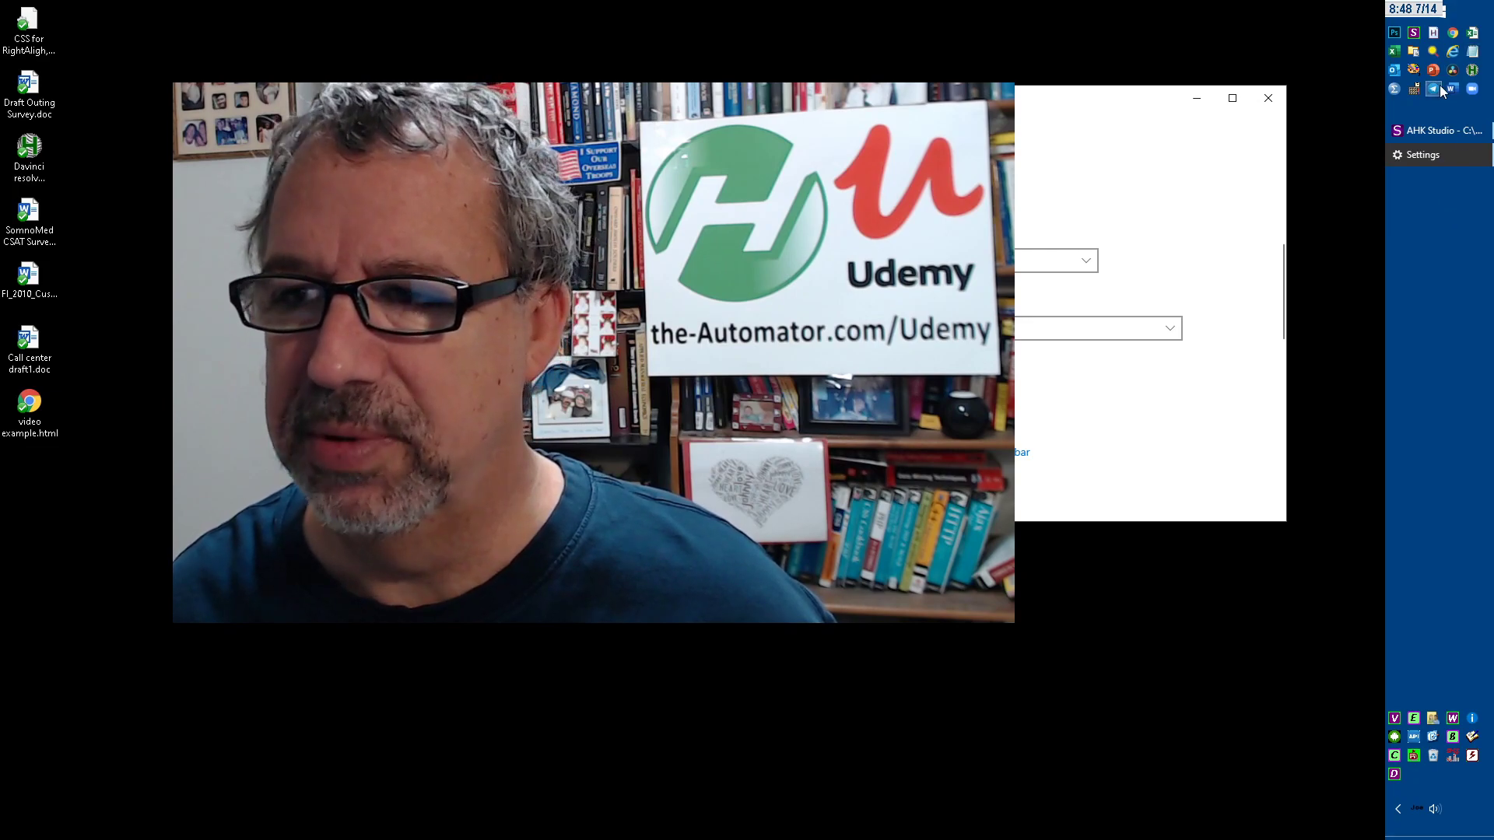
left_click(1395, 53)
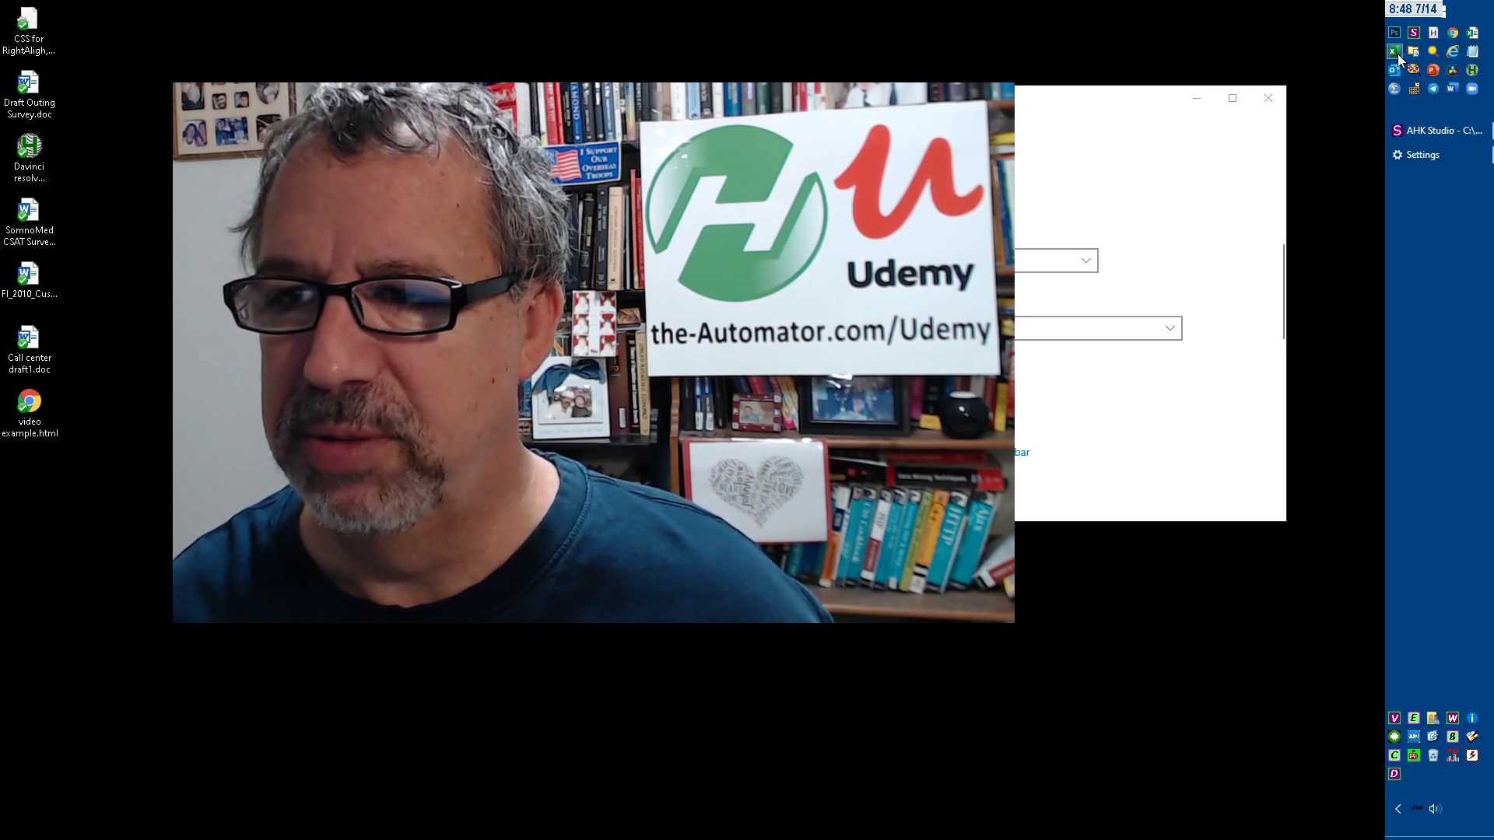